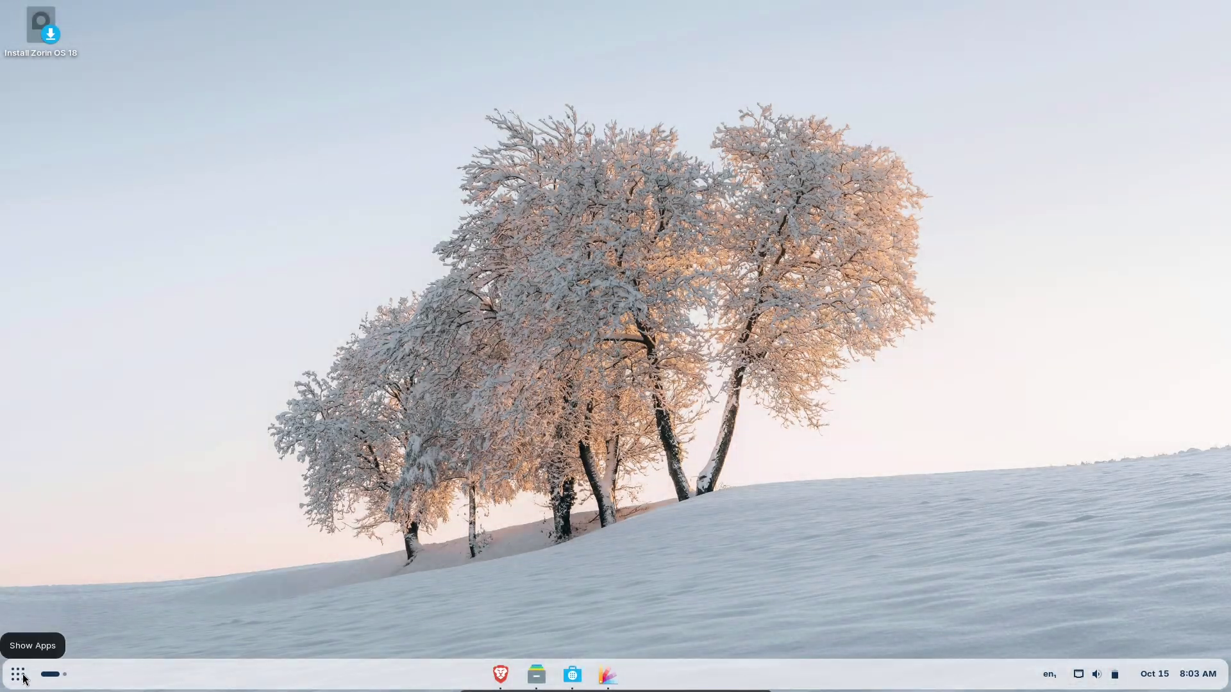
Check the system details in Settings About, highlighting the OS name Zorin OS 18 Core.
click(19, 677)
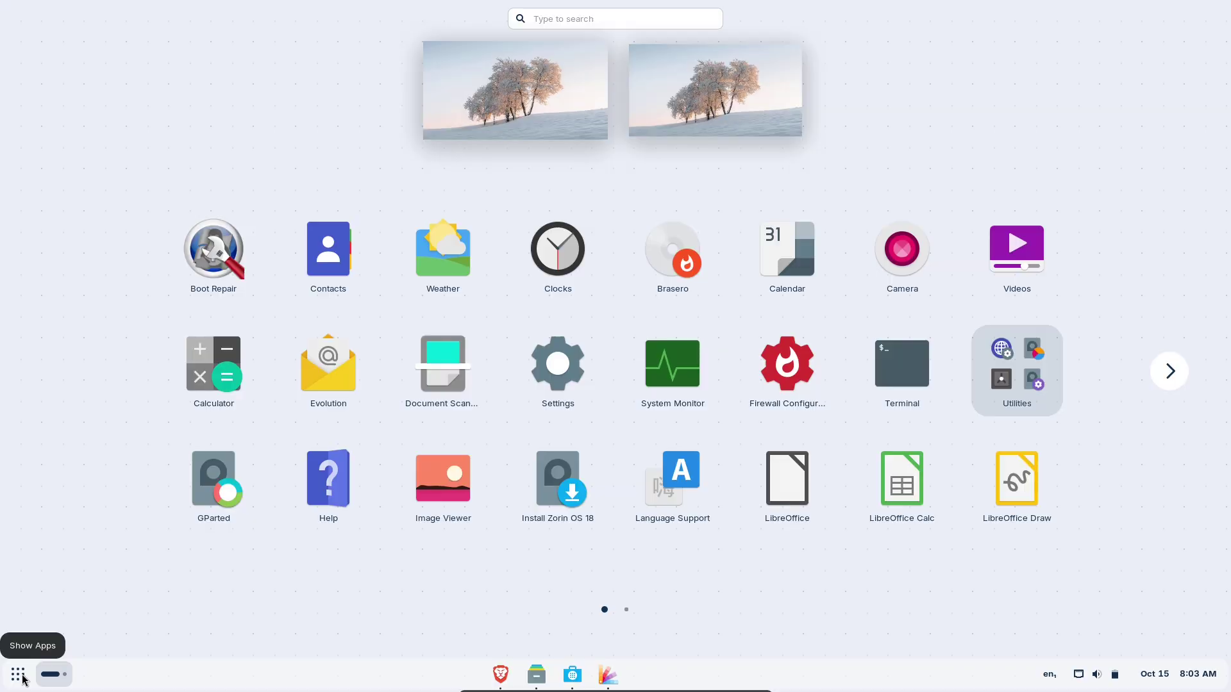
click(548, 394)
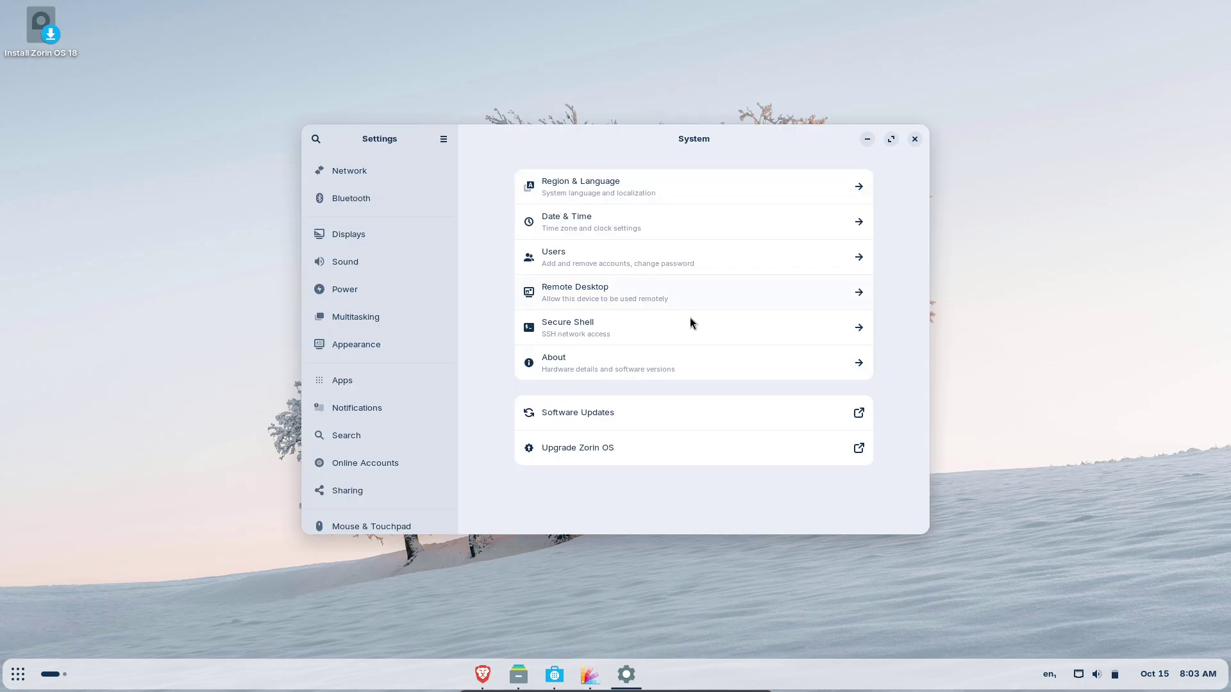
click(640, 356)
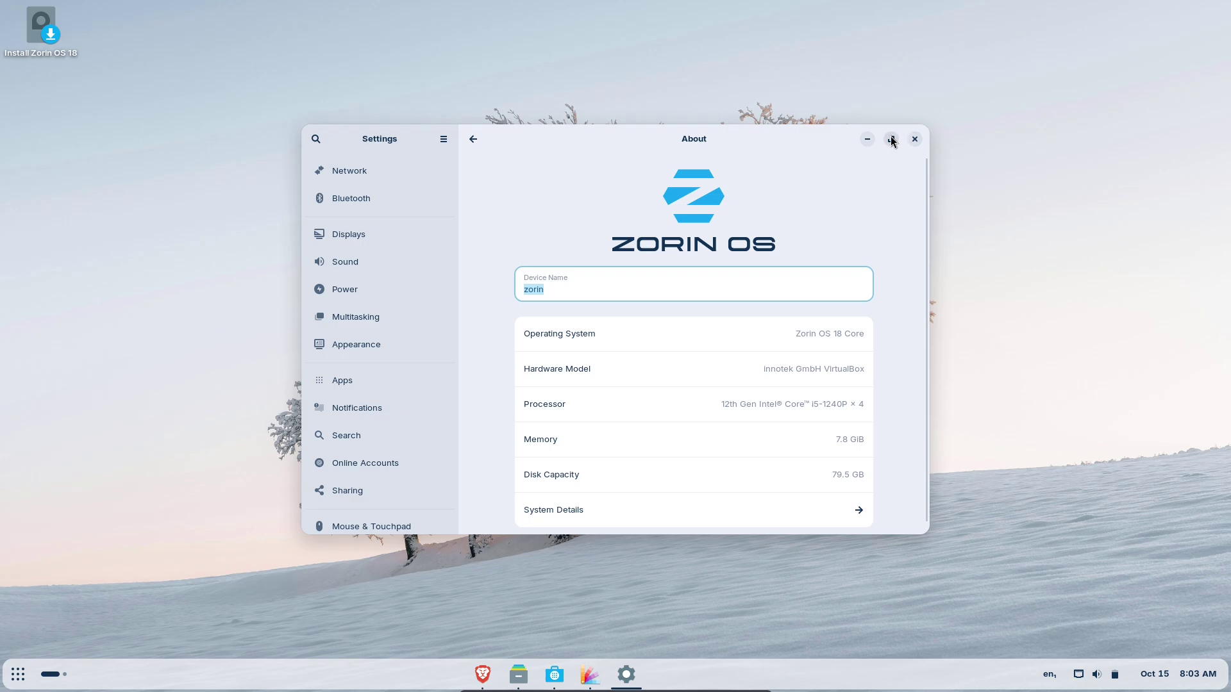
click(891, 139)
click(668, 427)
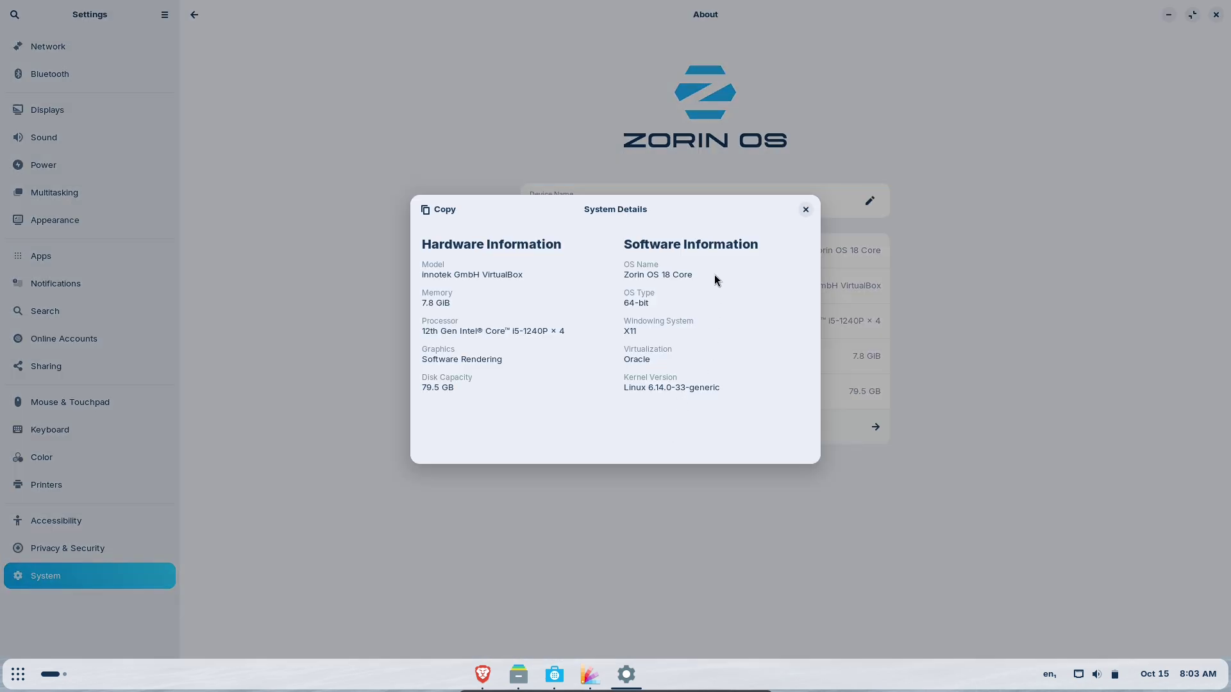
drag(625, 272, 749, 272)
click(806, 211)
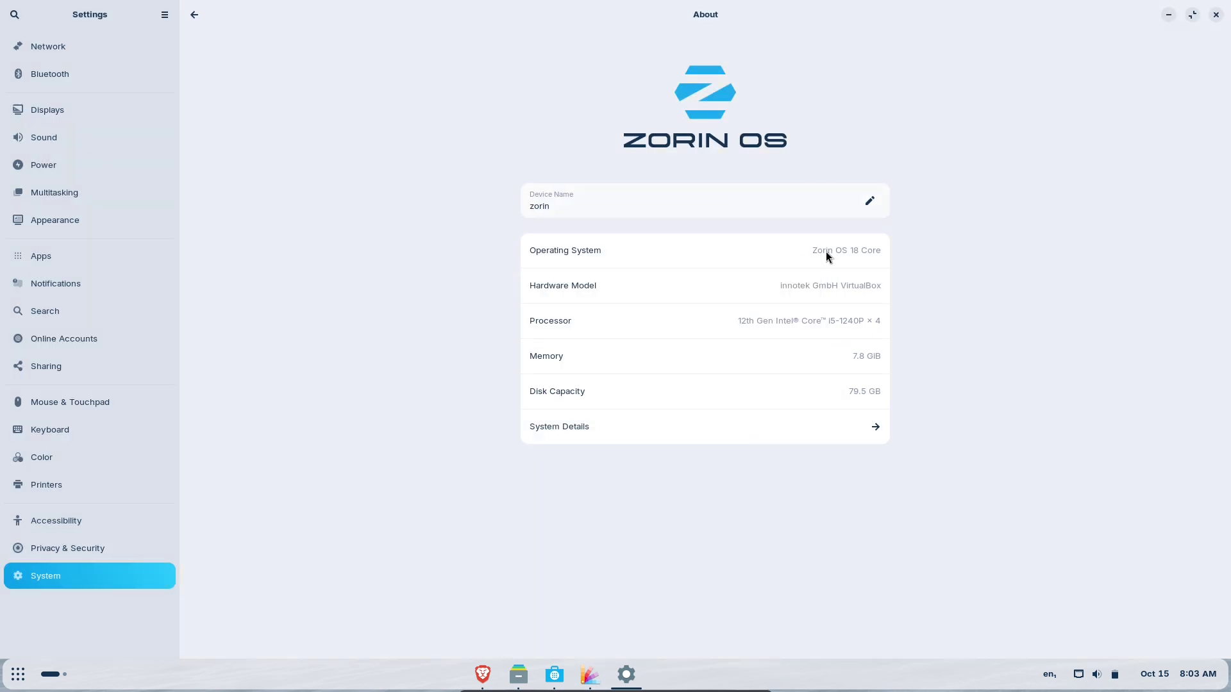
click(1217, 14)
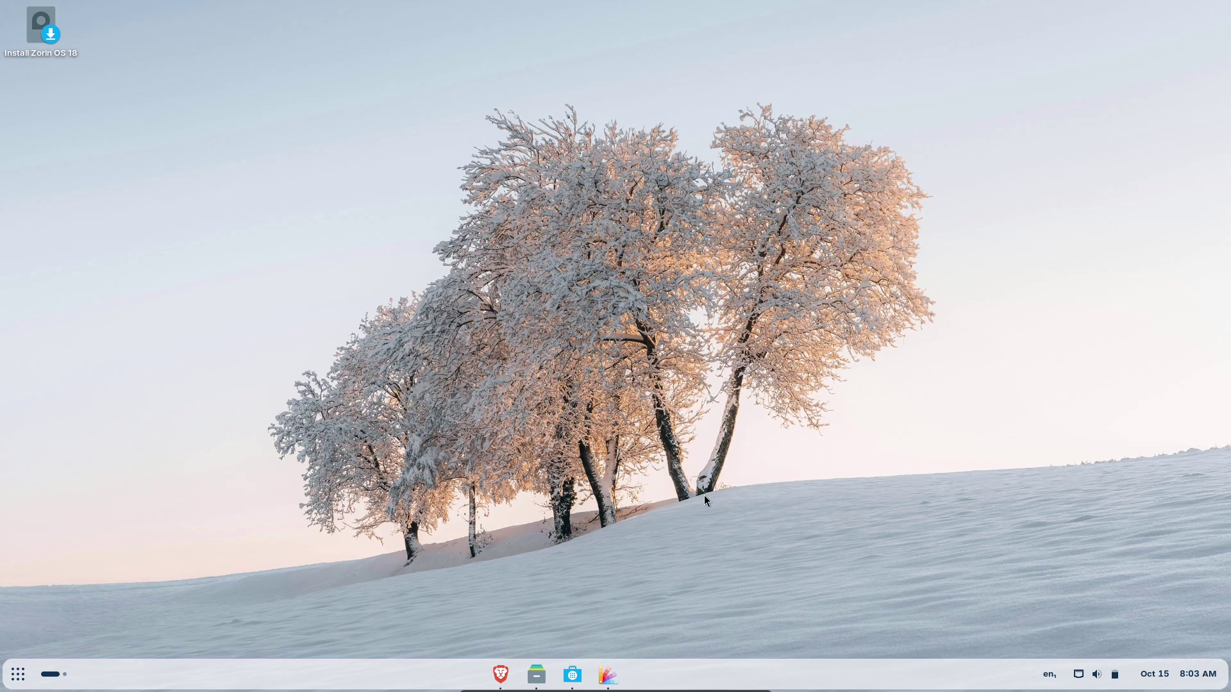
Launch Brave and scroll down the Zorin OS 18 Has Arrived blog post.
click(501, 675)
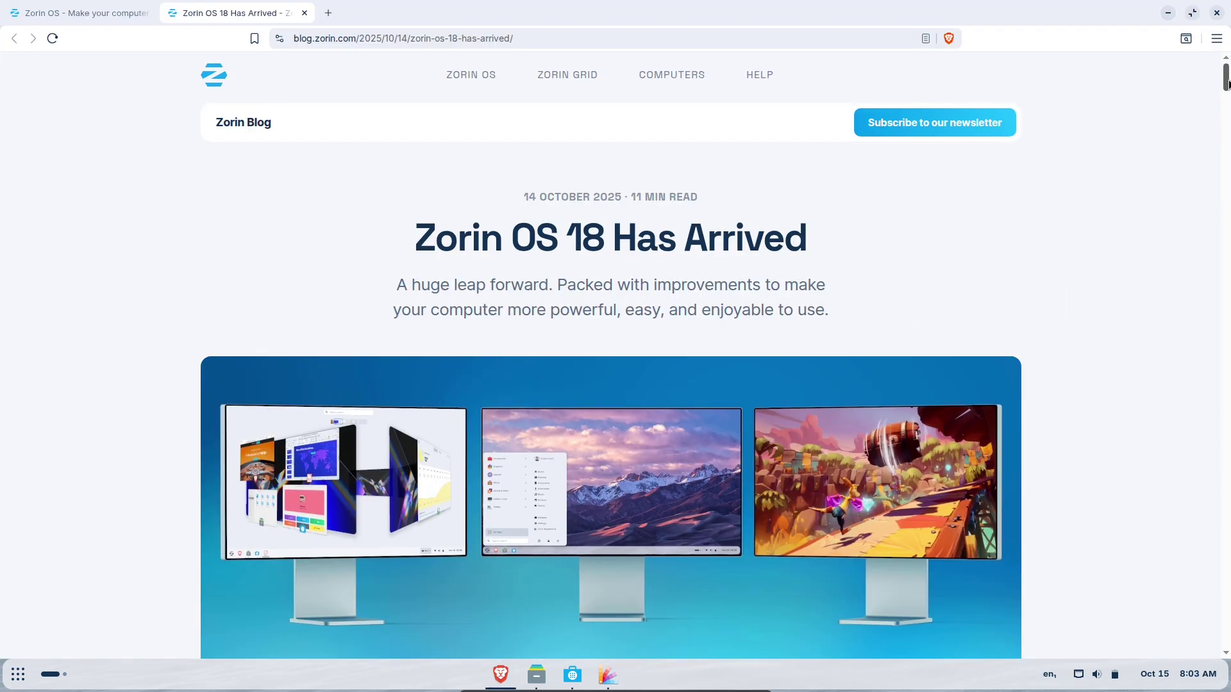
scroll(1228, 84, down, 15)
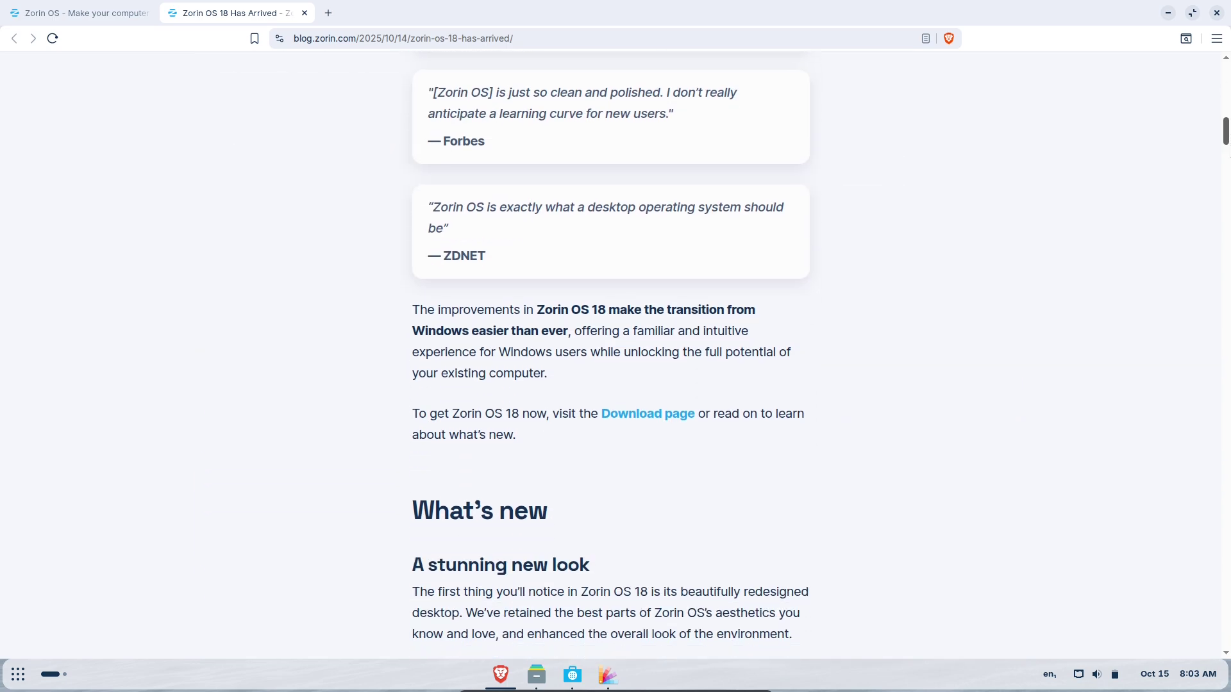
scroll(615, 356, down, 7)
click(17, 674)
click(18, 675)
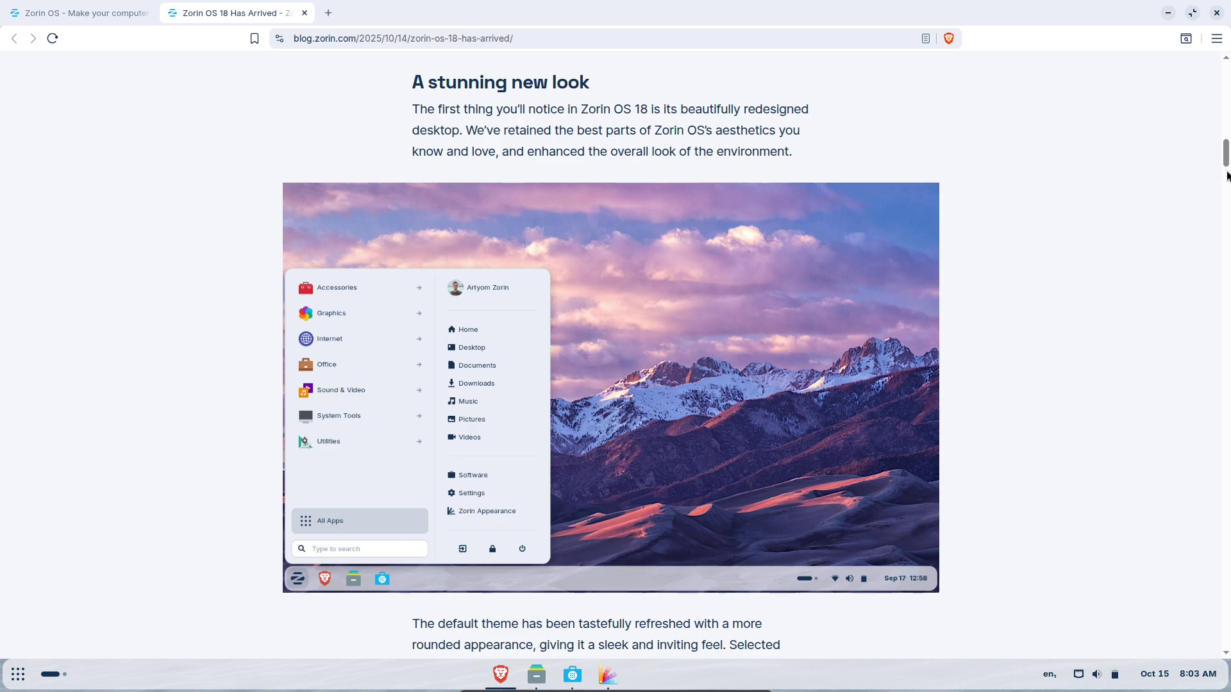
scroll(1226, 176, down, 9)
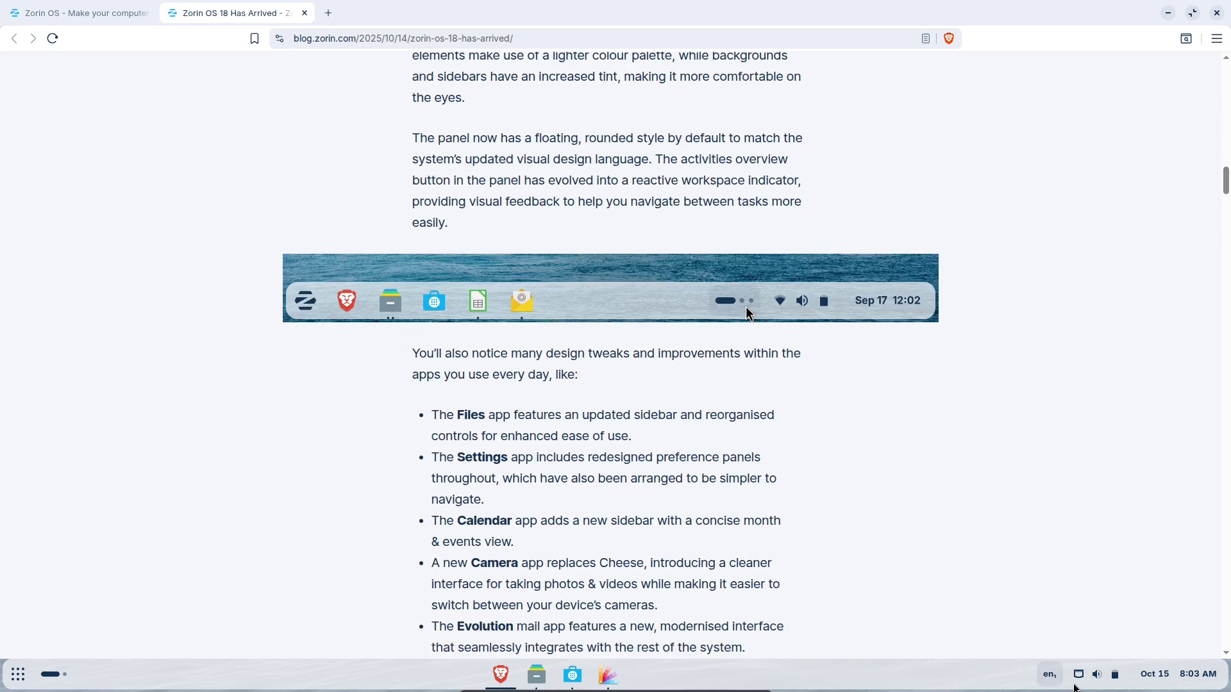
Look at the quick settings, calendar and keyboard-layout indicators in the panel.
click(1087, 680)
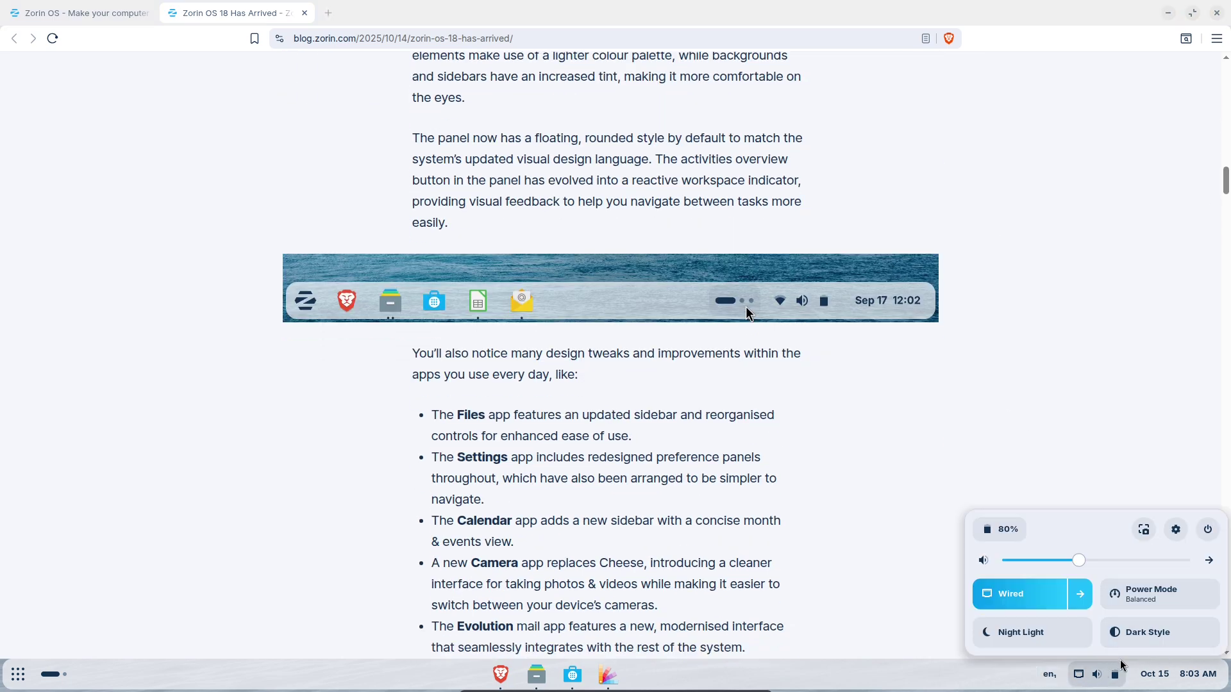
click(1155, 680)
click(1050, 674)
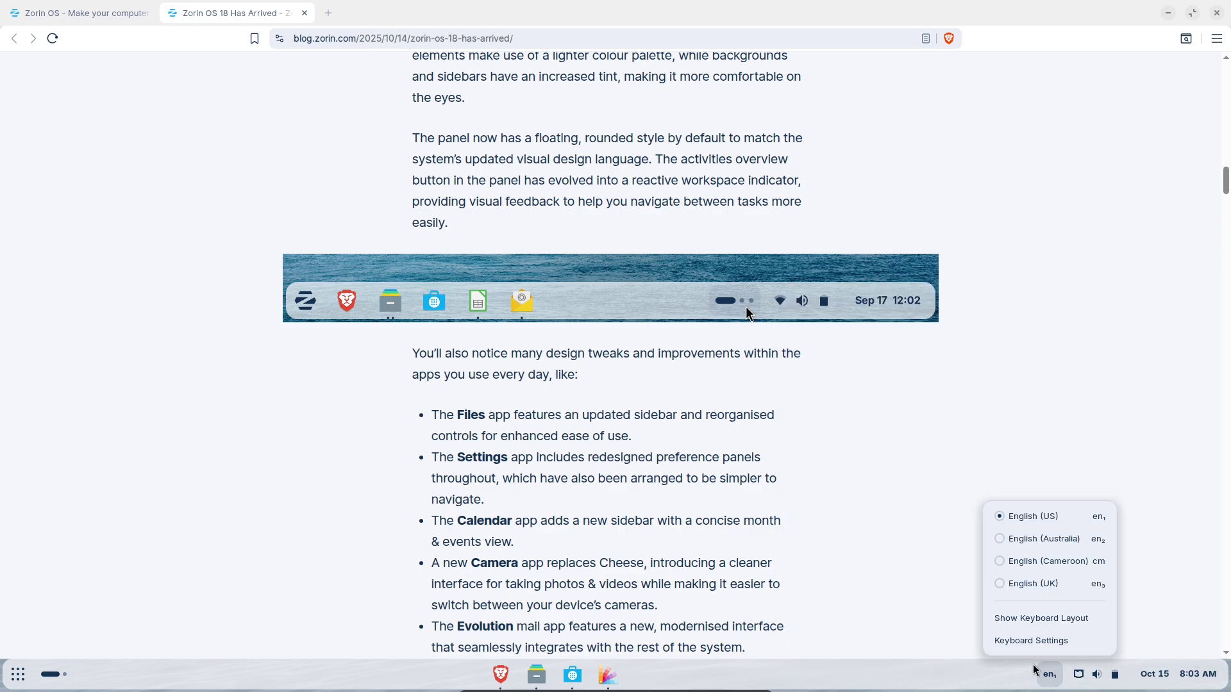
click(811, 458)
Restore Brave, drag it to preview tiling layouts, maximize again, then scroll to Web Apps.
drag(1225, 182, 1224, 221)
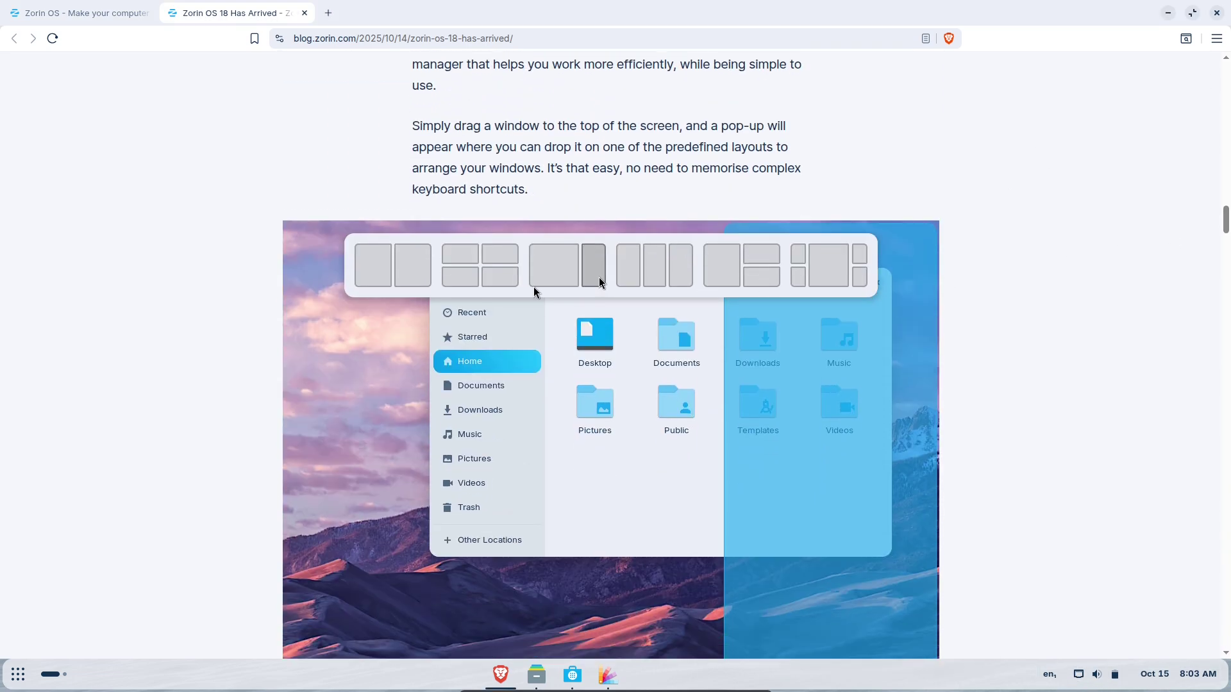
double_click(735, 13)
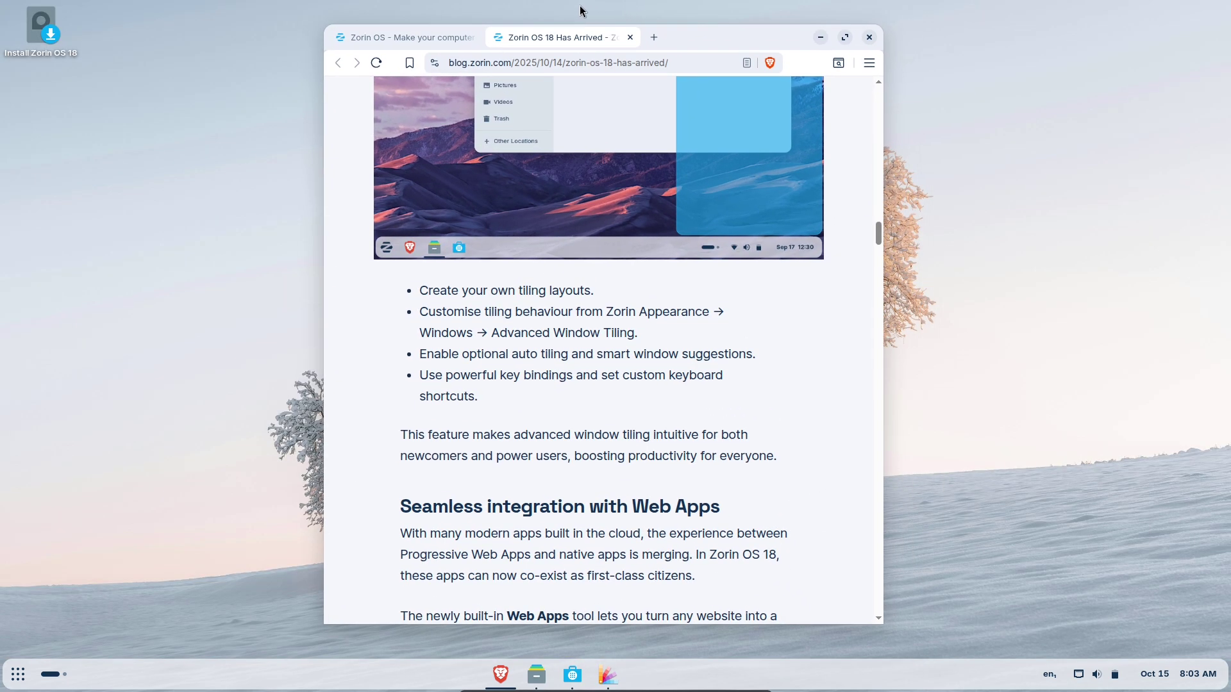
drag(704, 44, 784, 41)
click(909, 40)
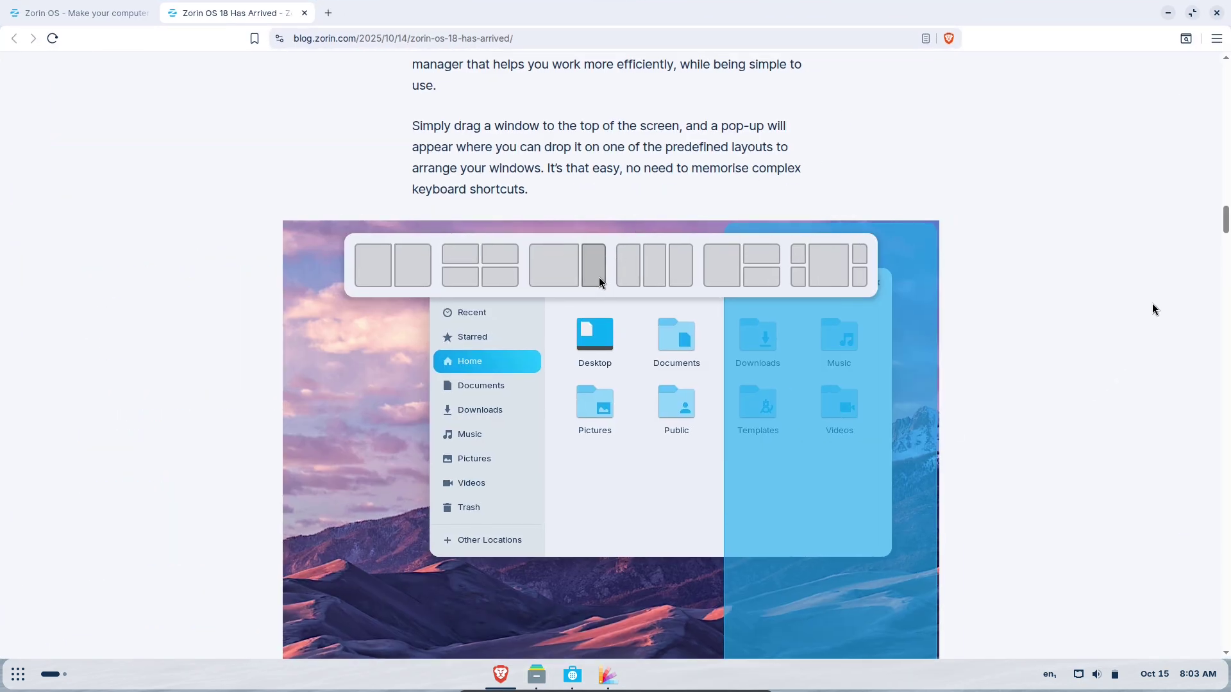
drag(1226, 226, 1226, 290)
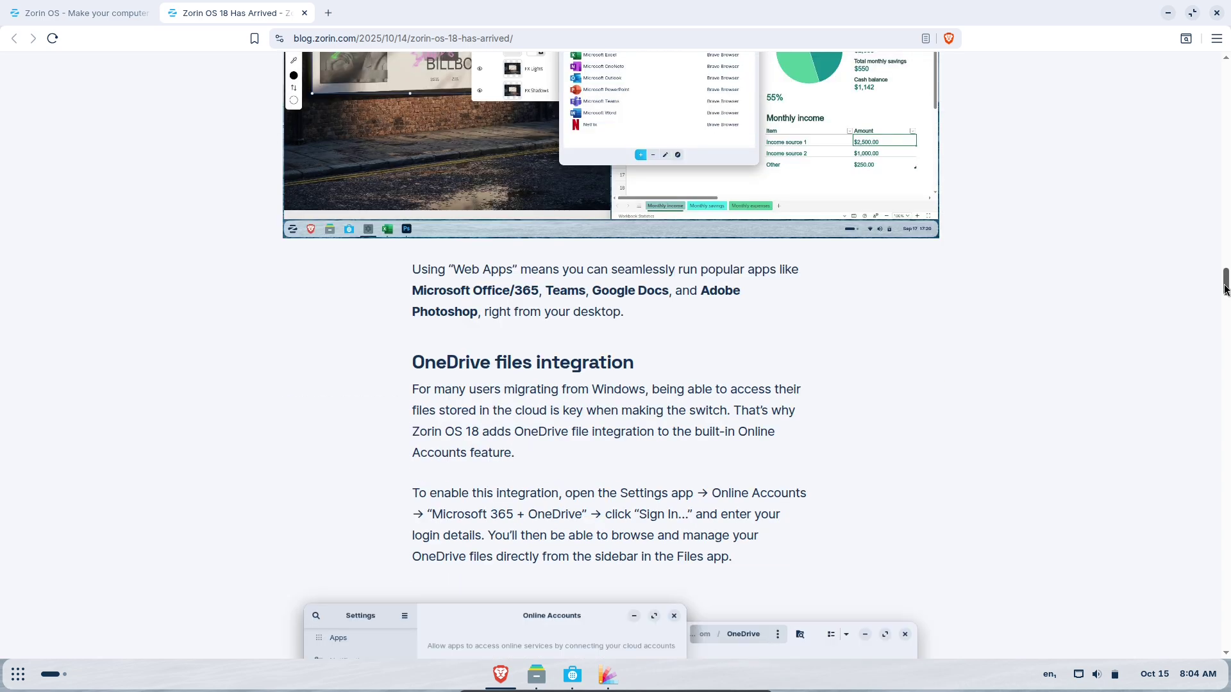
drag(451, 273, 576, 274)
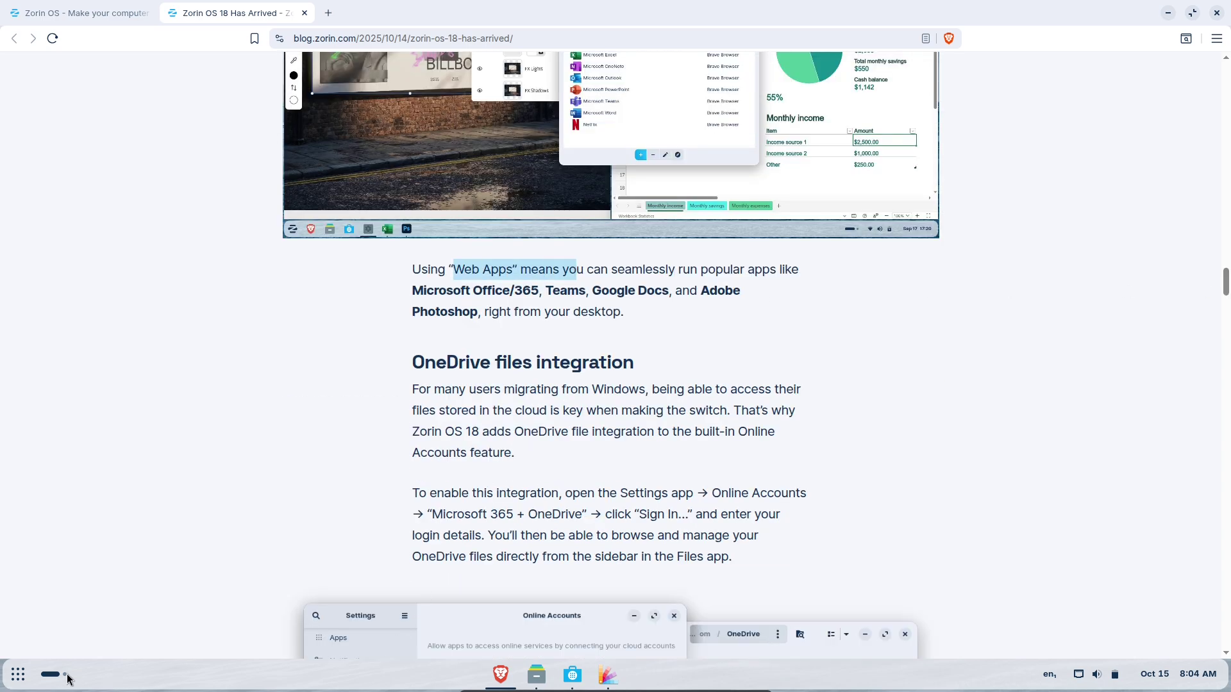
click(18, 674)
click(557, 22)
text(web)
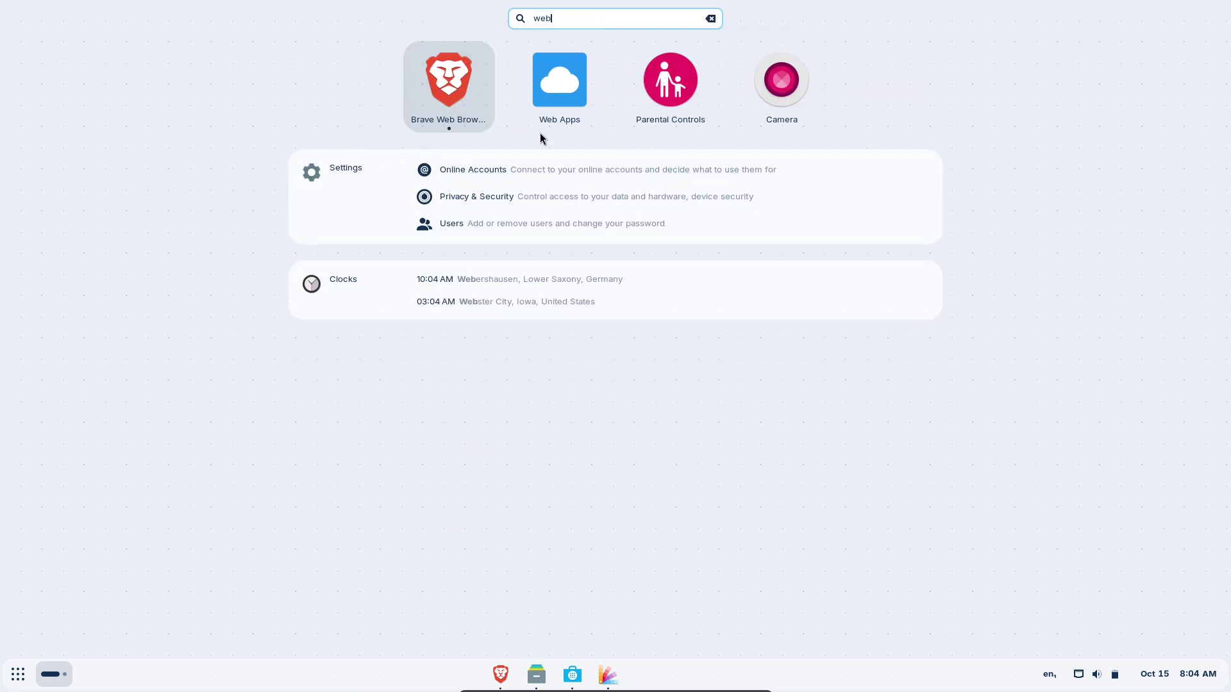
click(558, 124)
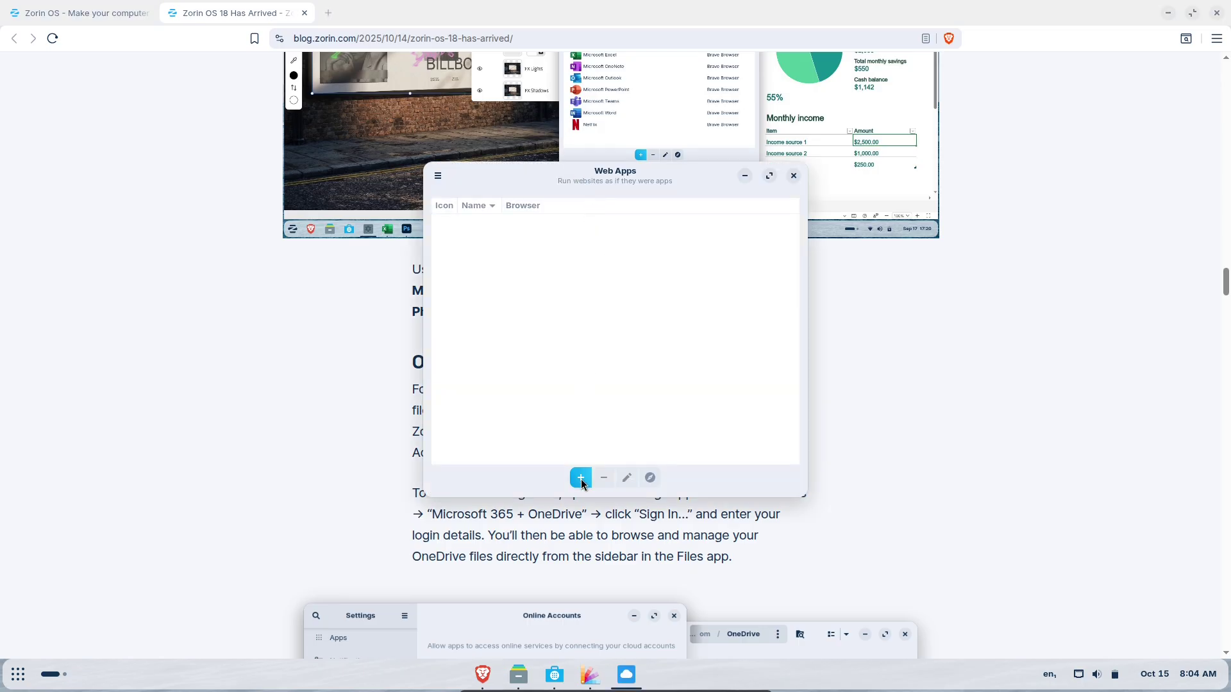
click(580, 478)
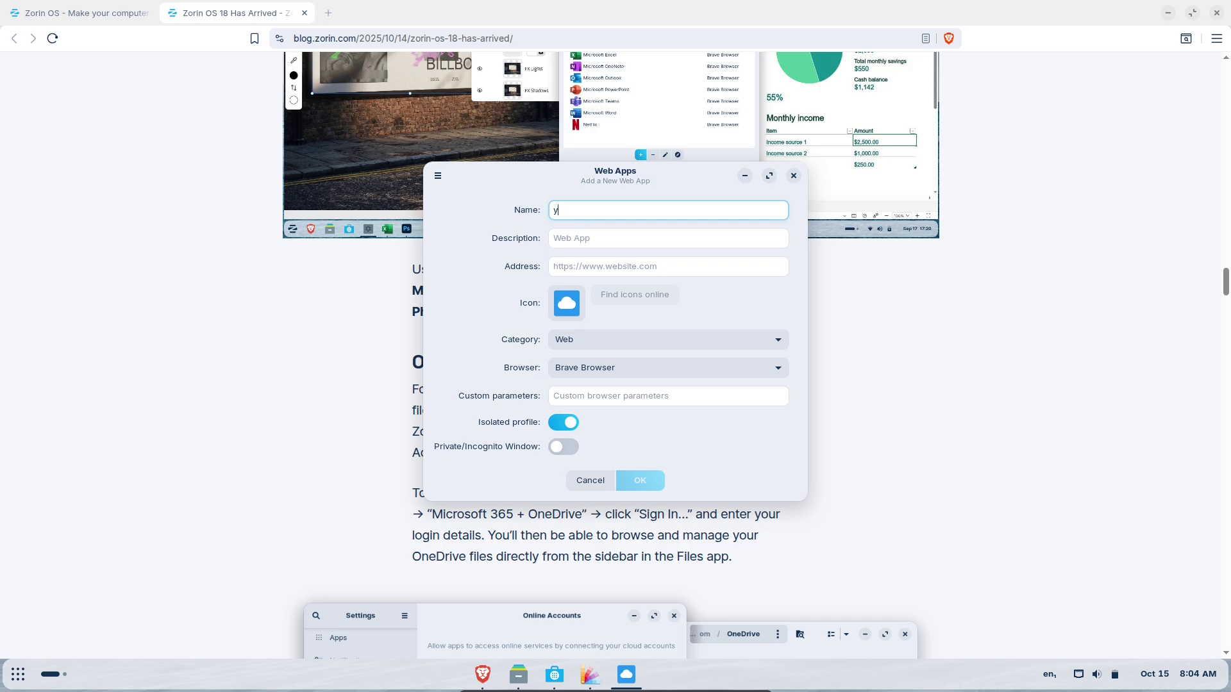
click(584, 271)
text(youtube.)
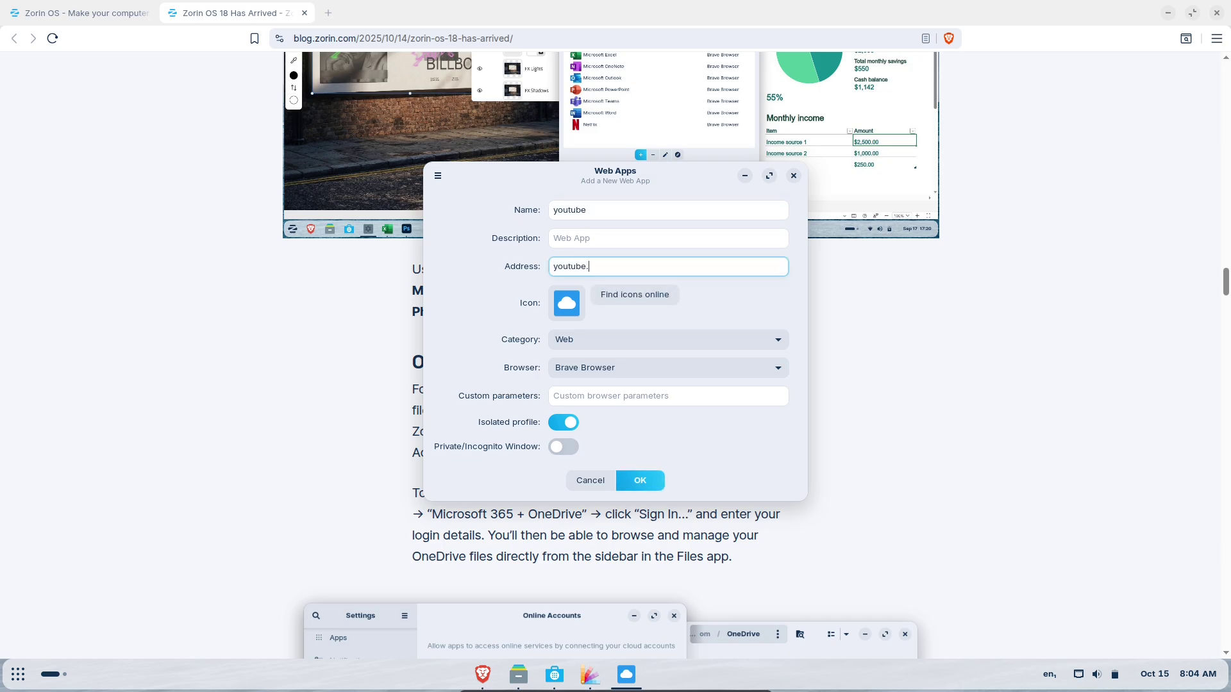
text(com)
drag(585, 268, 548, 274)
text(twitter)
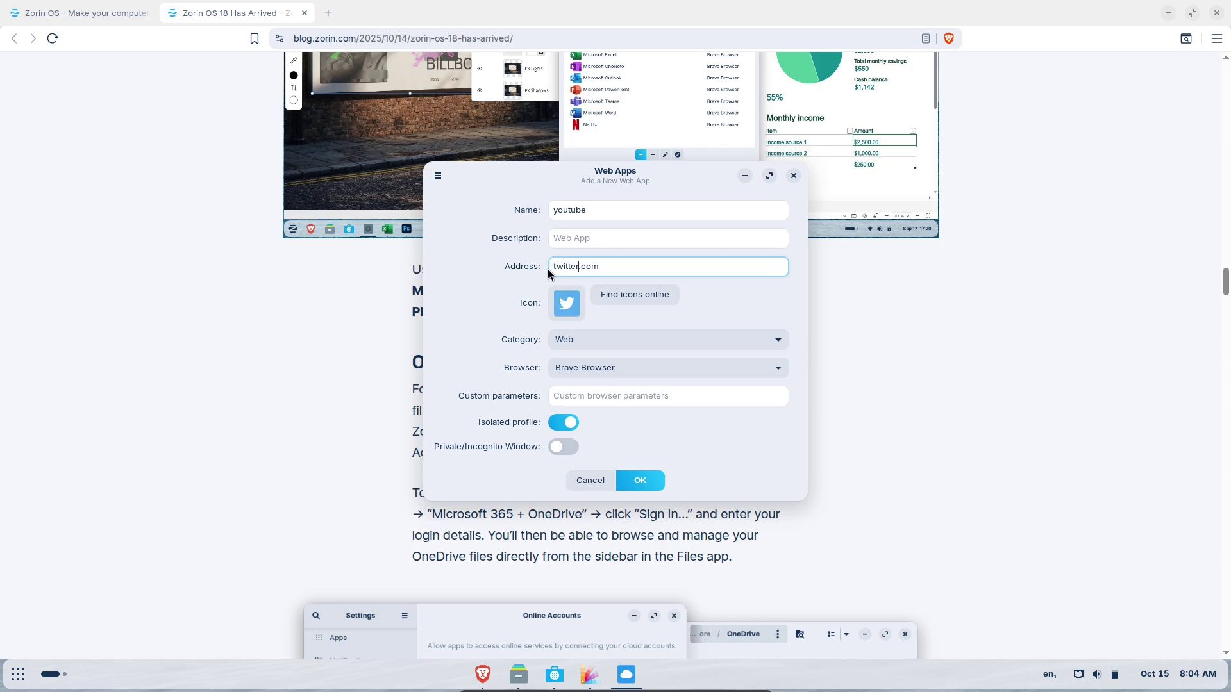
click(793, 177)
drag(1220, 290, 1226, 306)
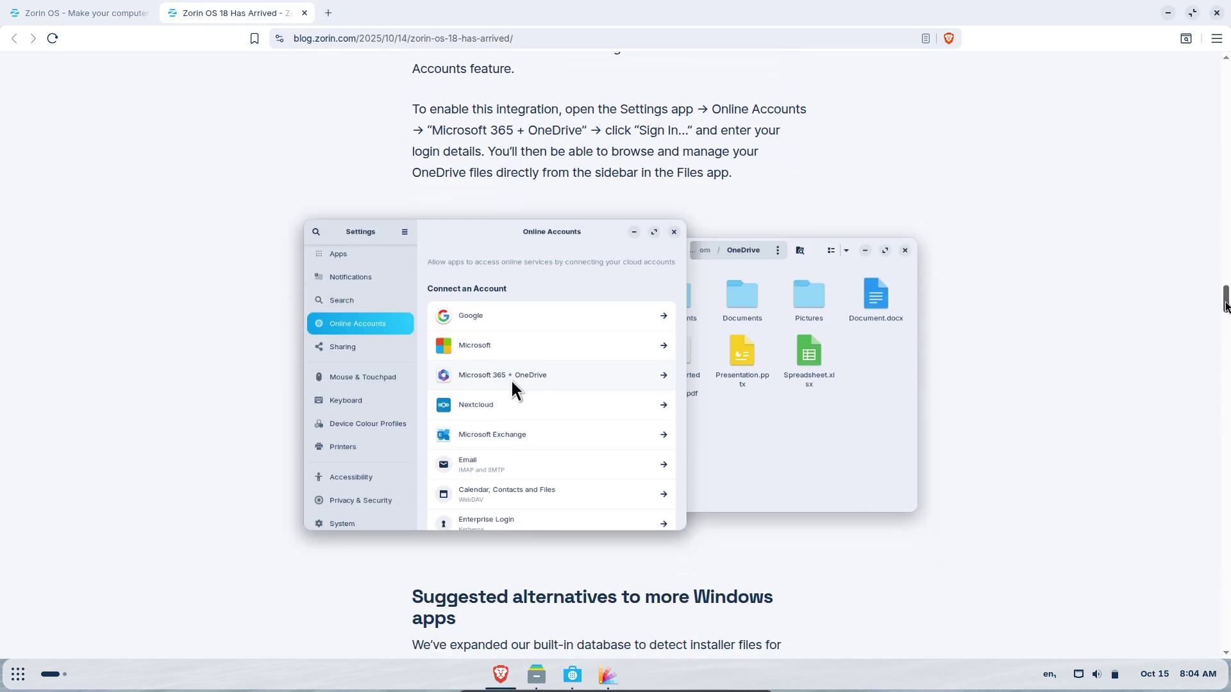
Launch Settings, view its Online Accounts page, then minimize it back to the blog.
click(18, 674)
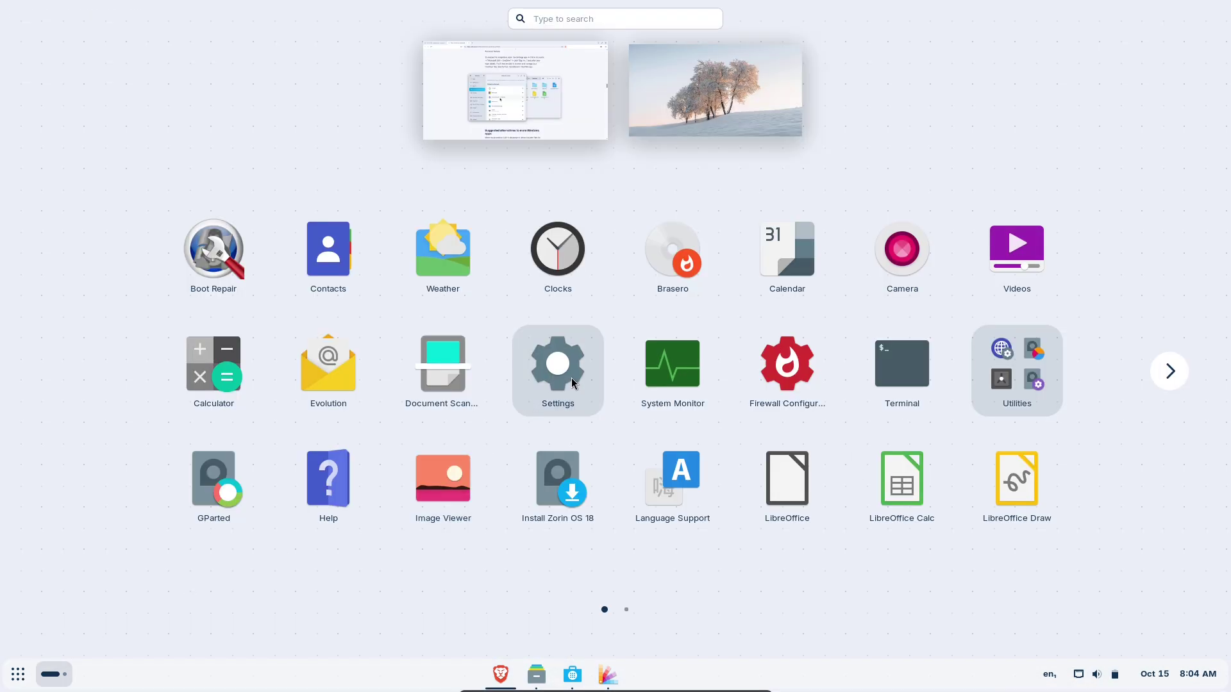
click(559, 439)
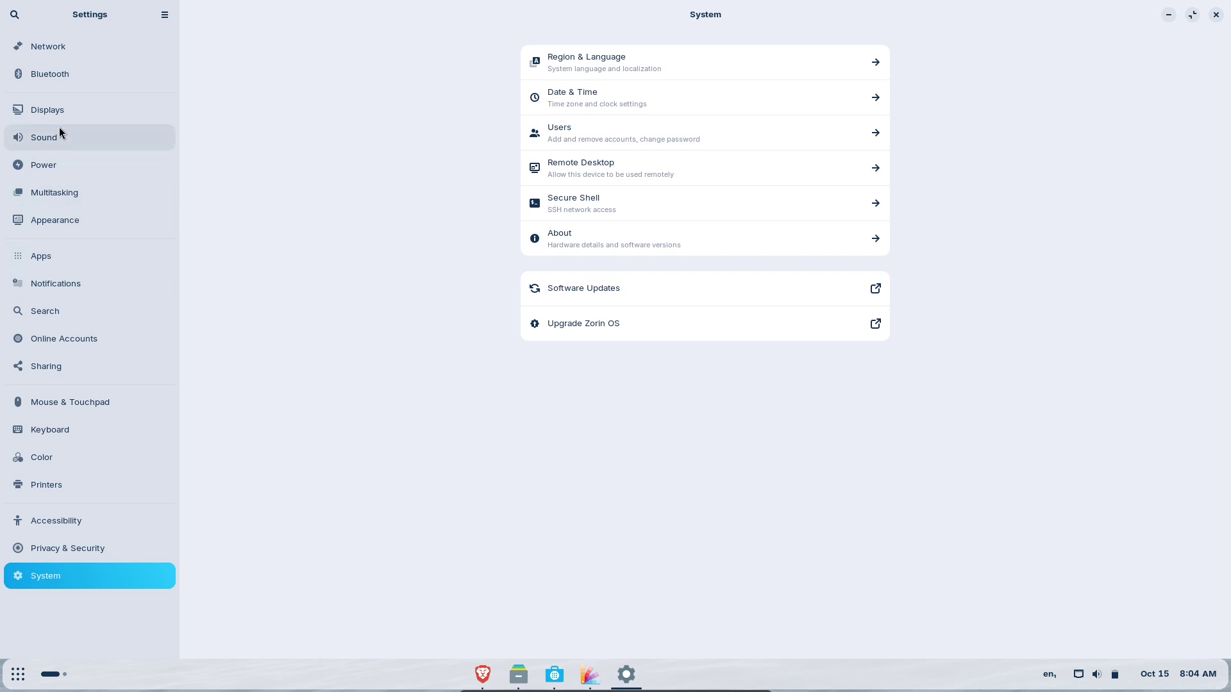
click(72, 342)
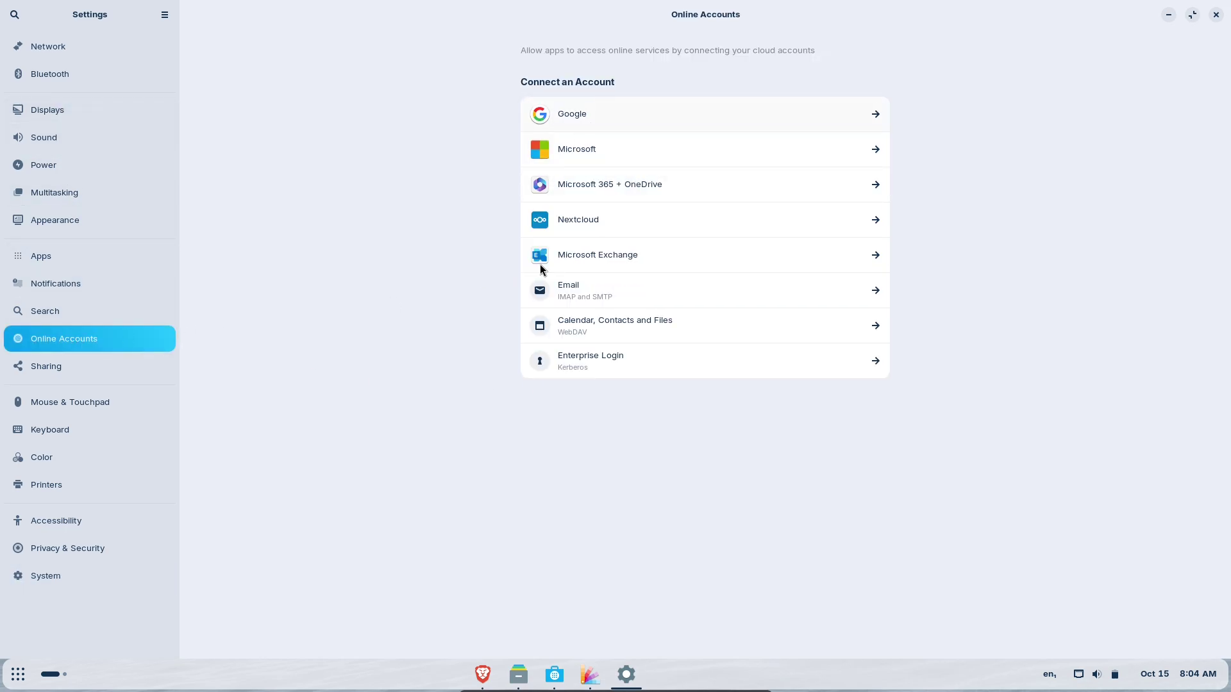
click(1158, 19)
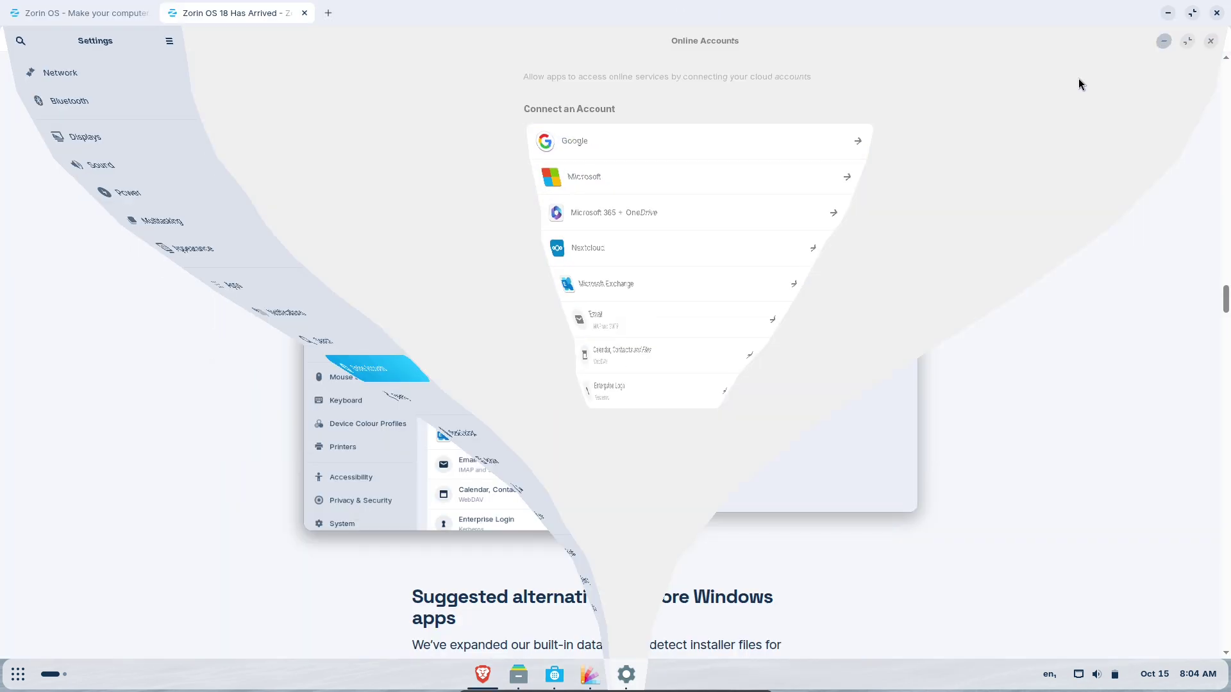
Scroll the blog to the accent-colour screenshots and open the Files home folder.
scroll(1225, 319, down, 2)
scroll(1225, 319, down, 10)
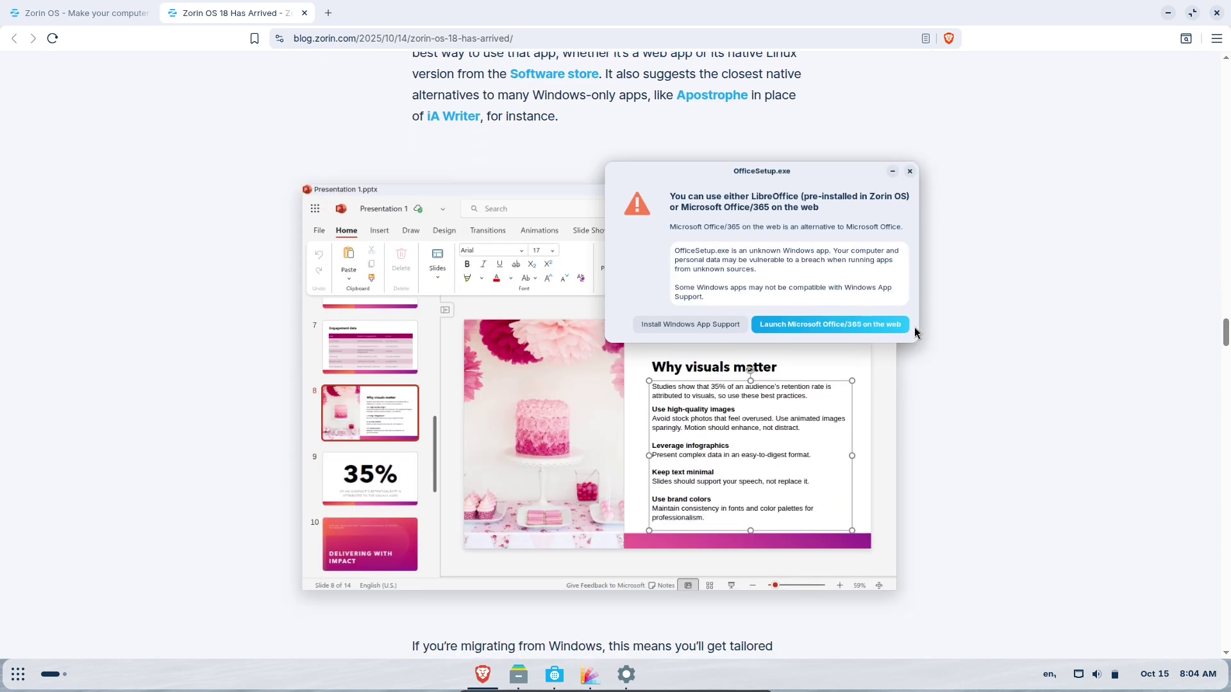
scroll(1220, 339, down, 11)
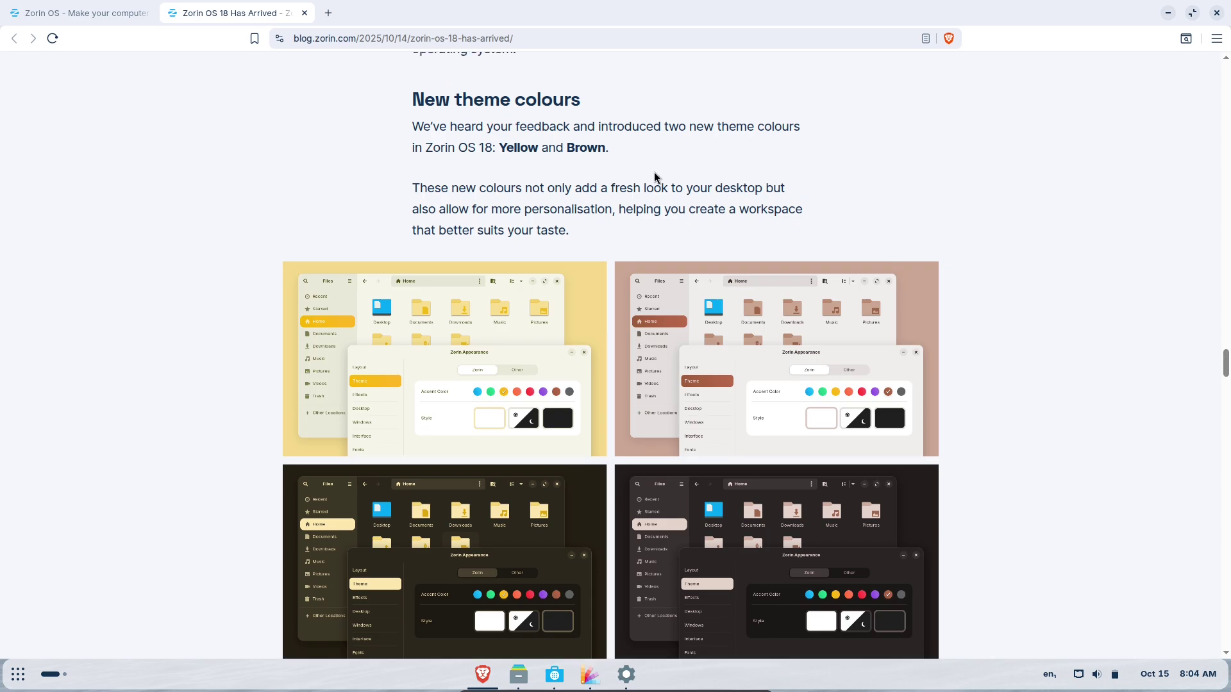
scroll(1226, 358, down, 2)
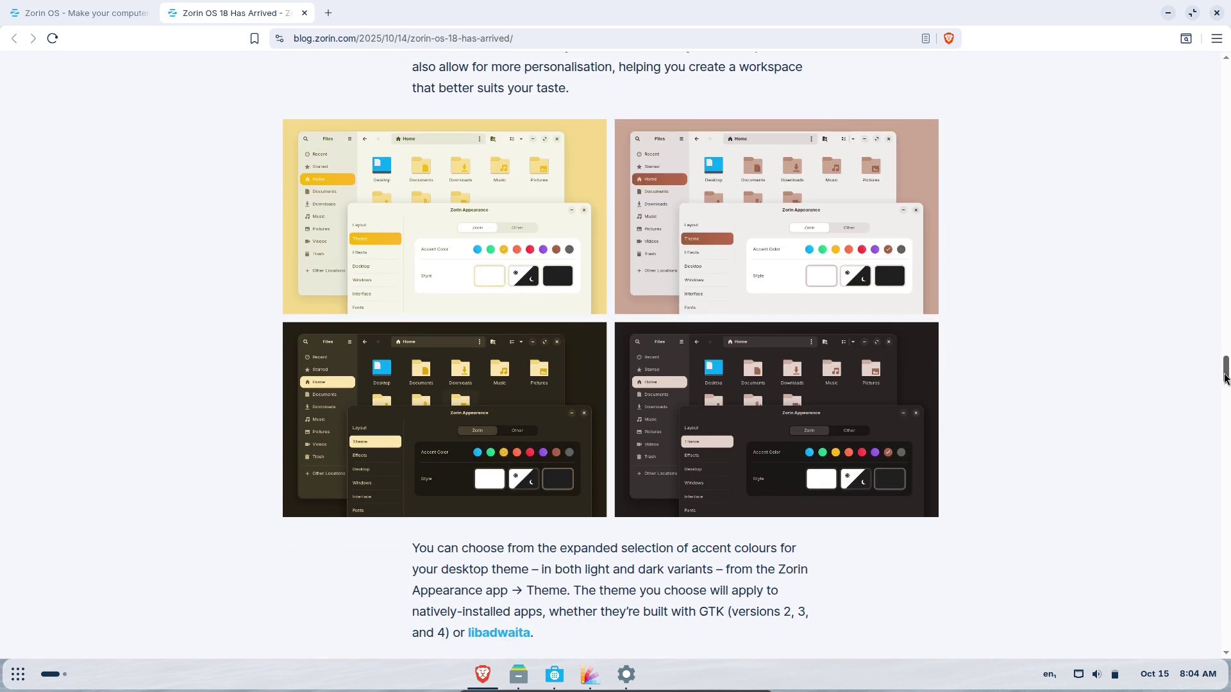
click(519, 674)
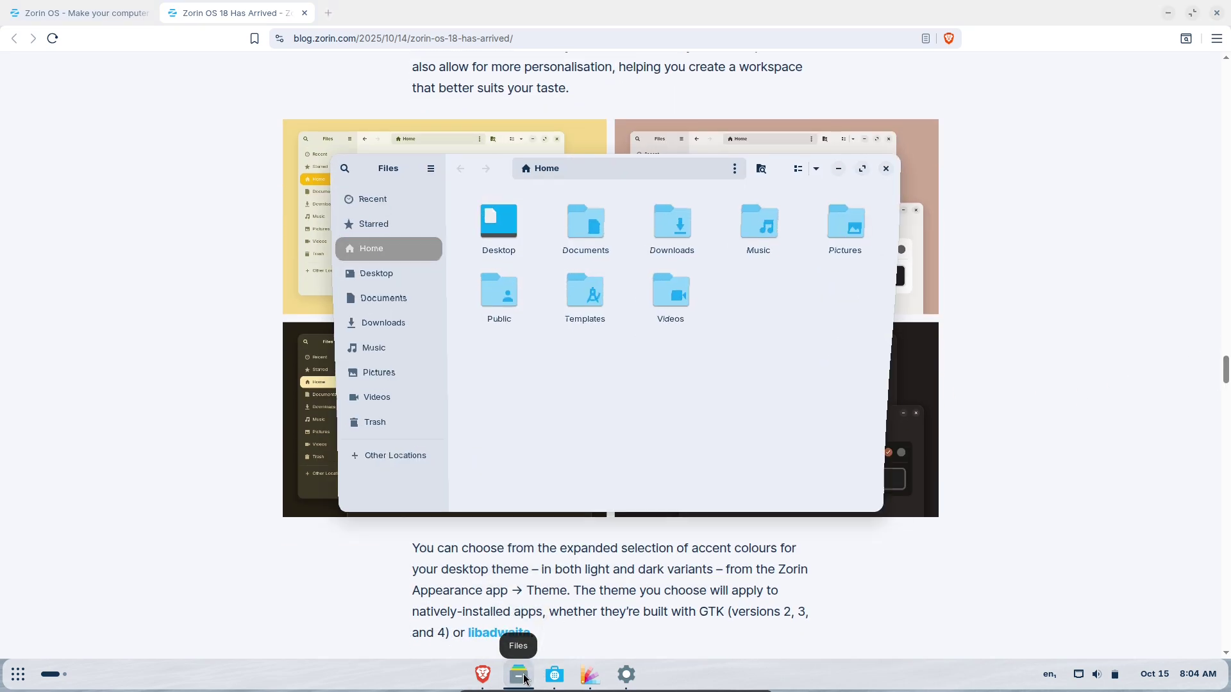
Open Zorin Appearance and set the accent colour to red after trying yellow.
click(590, 674)
drag(644, 155, 1045, 300)
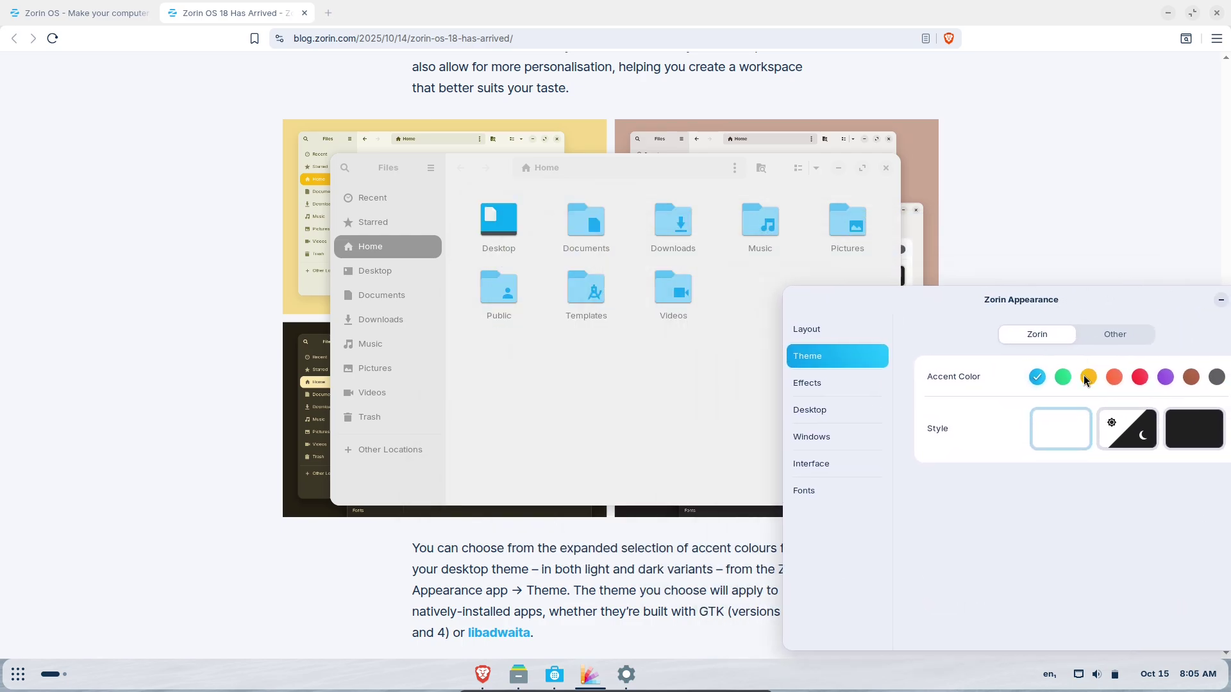
click(1090, 379)
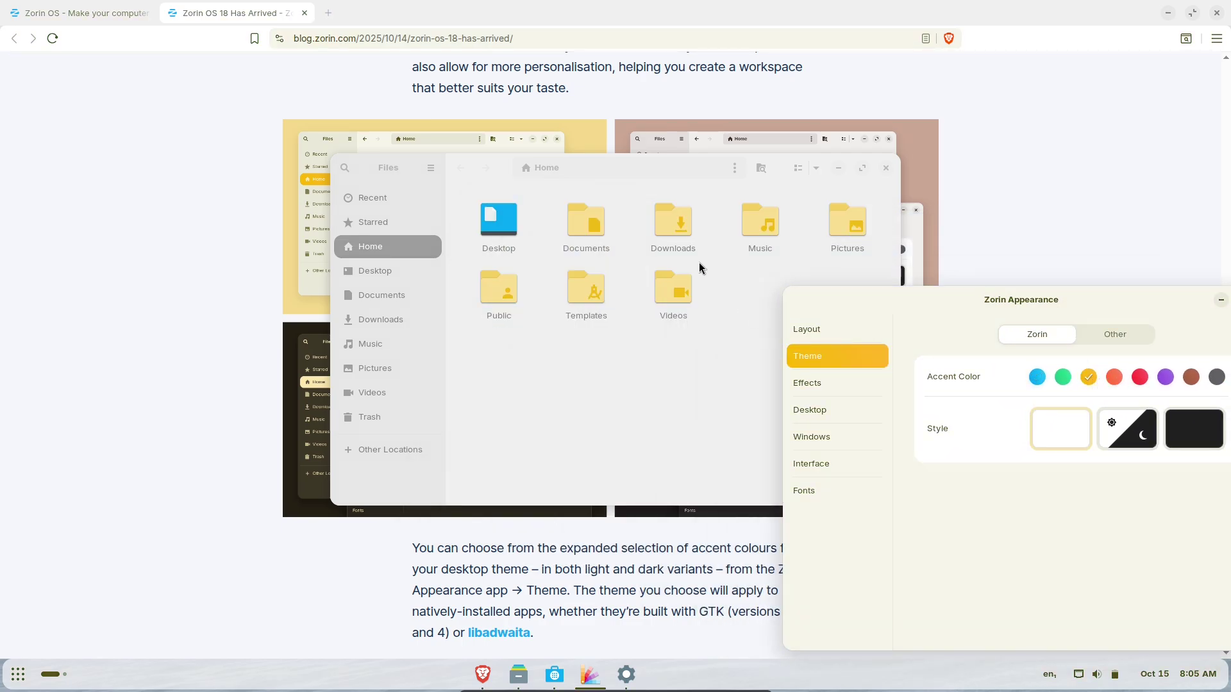
click(1139, 377)
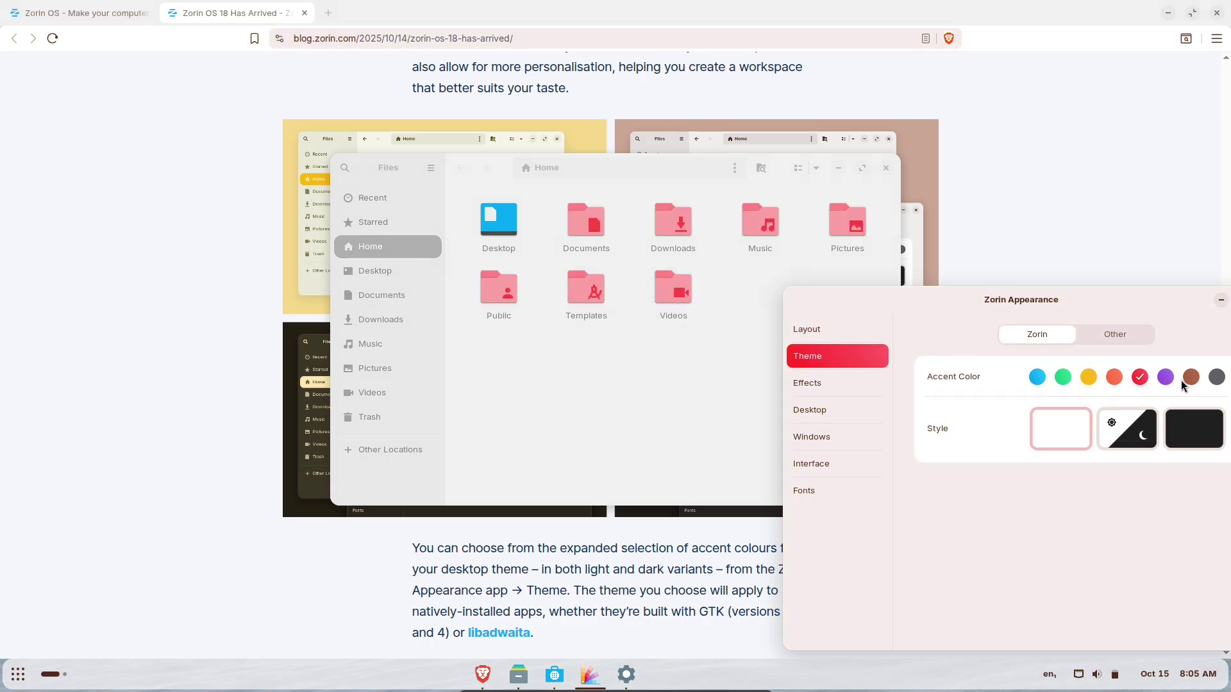
Rearrange the Appearance and Files windows, then switch the desktop to the dark style.
drag(1139, 299, 923, 290)
click(1020, 300)
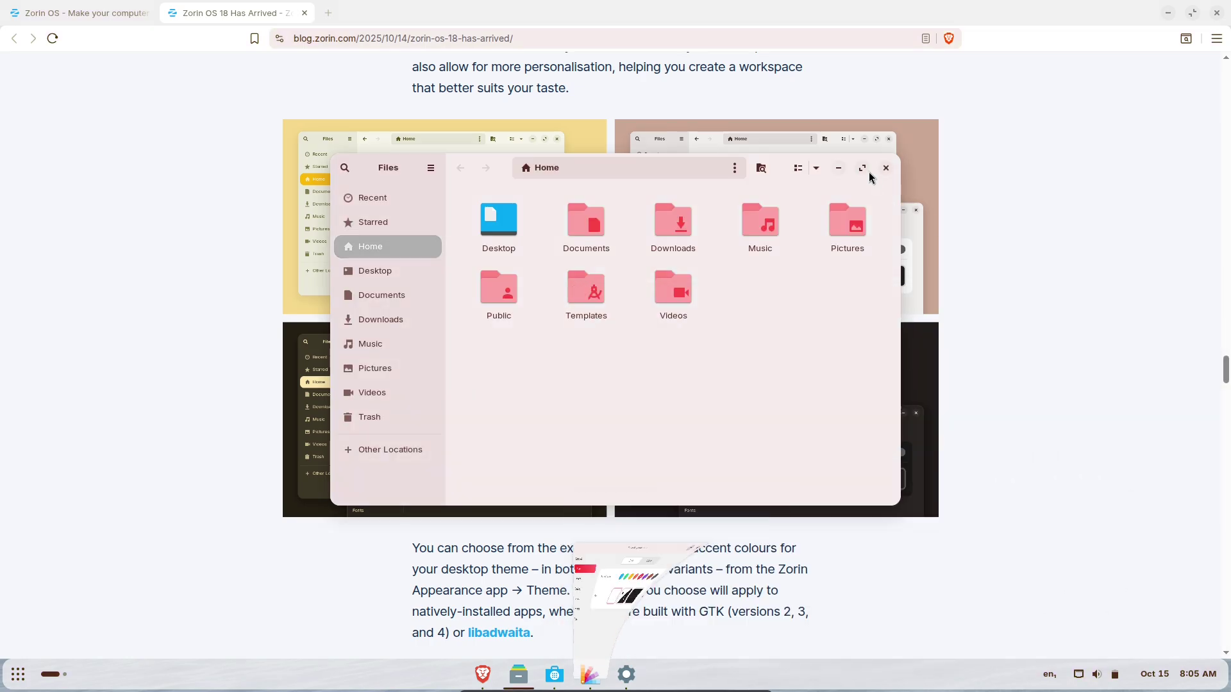
click(839, 168)
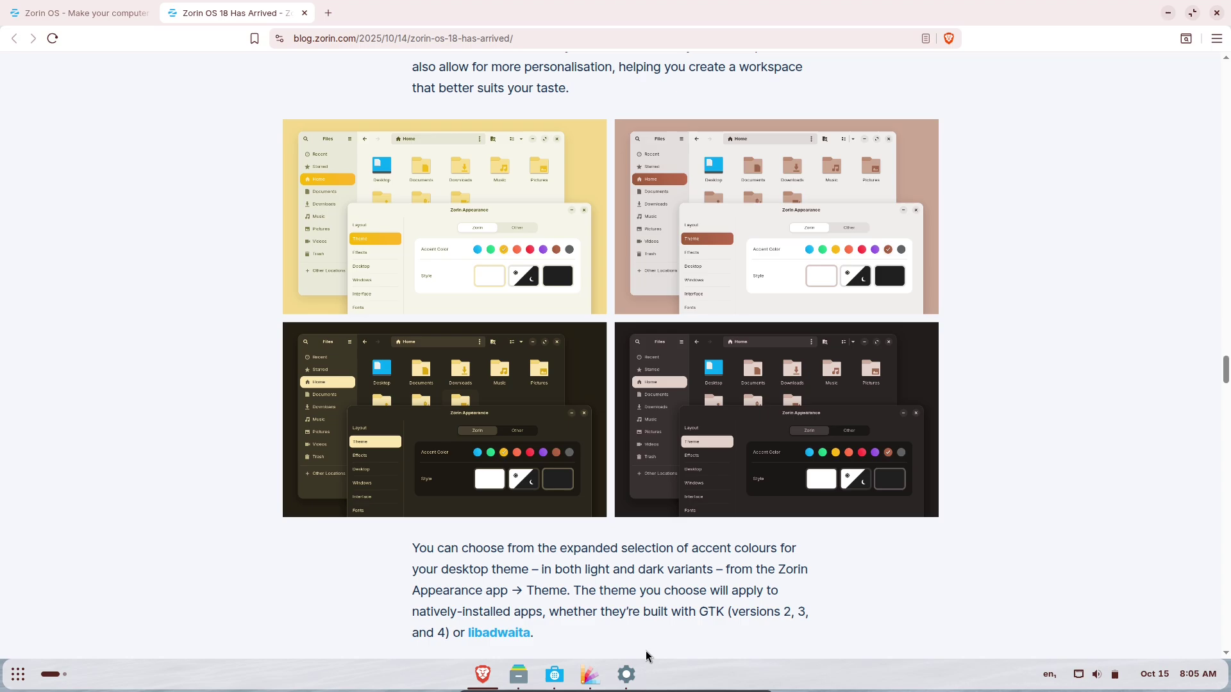
click(590, 675)
click(519, 675)
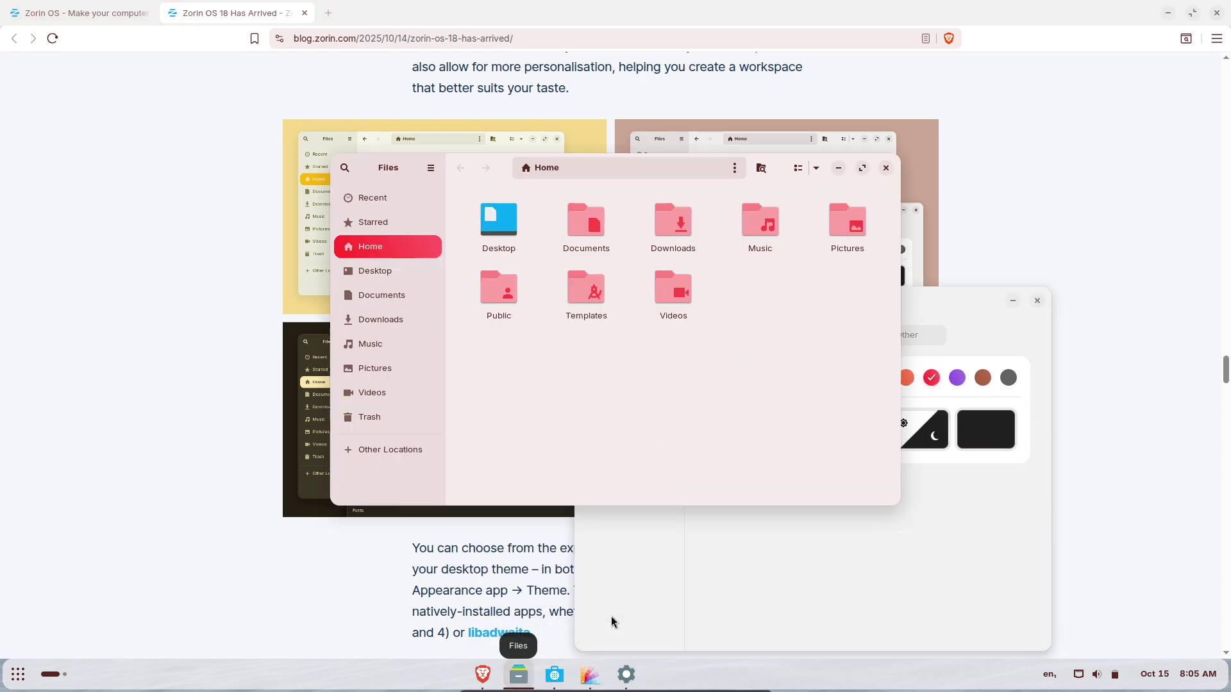
click(990, 441)
click(988, 432)
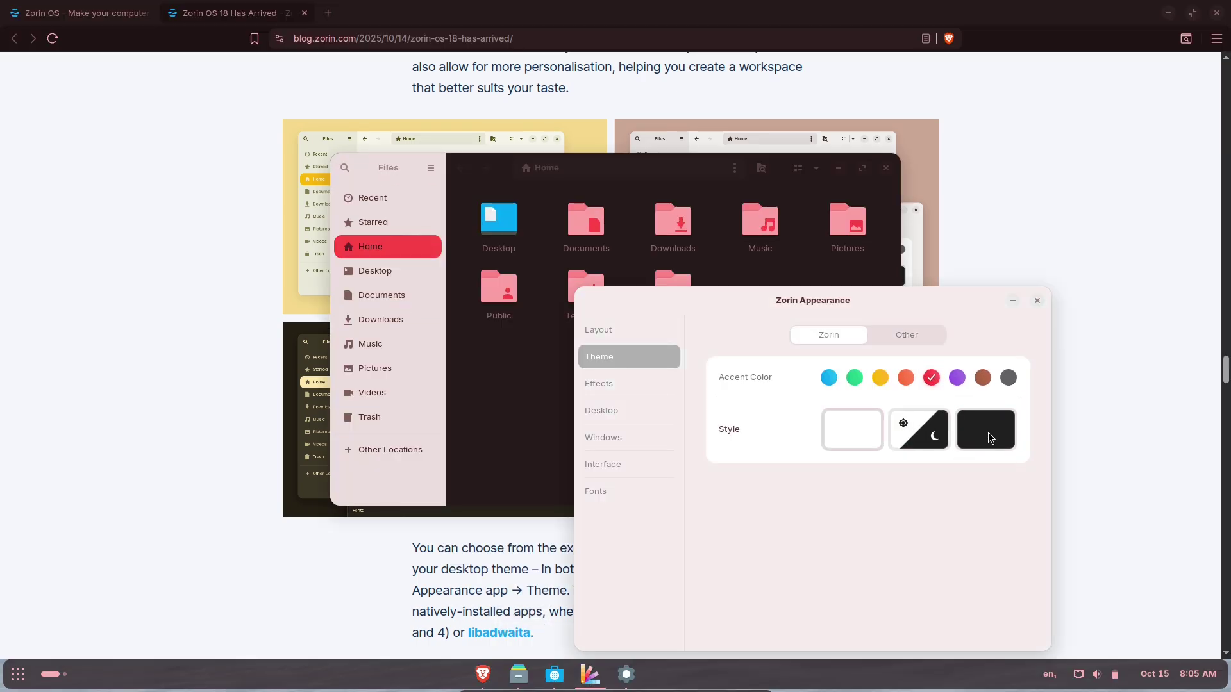
Bring the blog forward and scroll to its desktop layouts section.
click(1030, 230)
drag(1226, 367, 1226, 376)
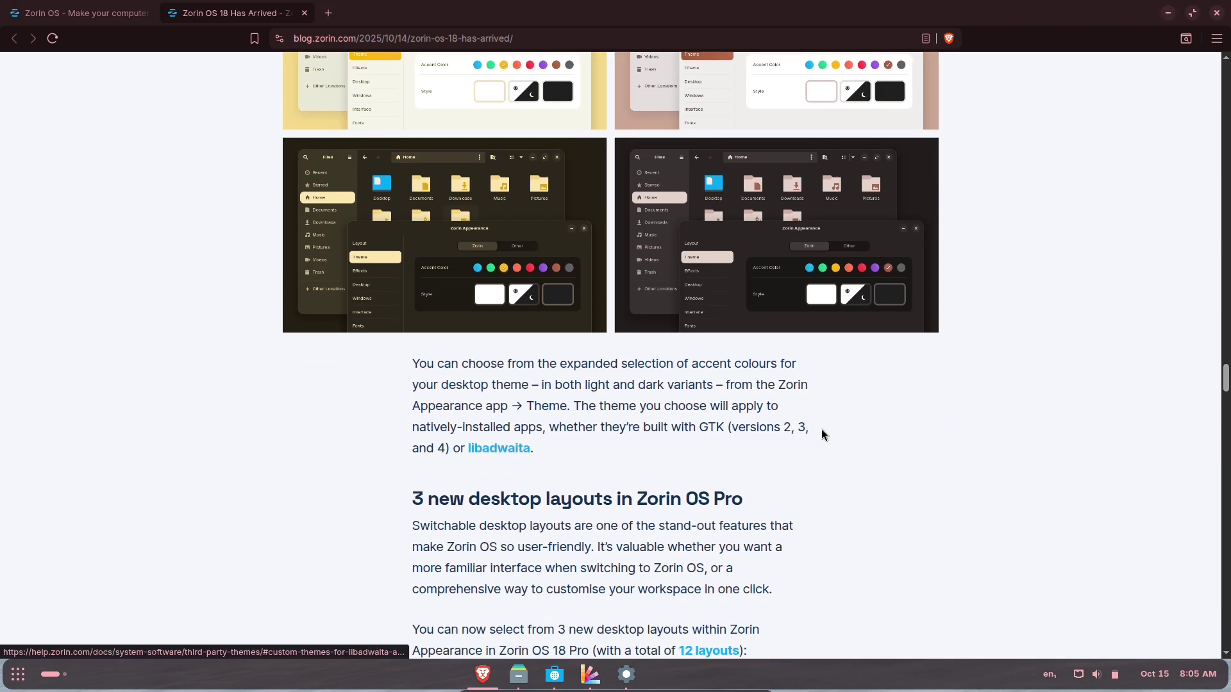
drag(1226, 385, 1225, 401)
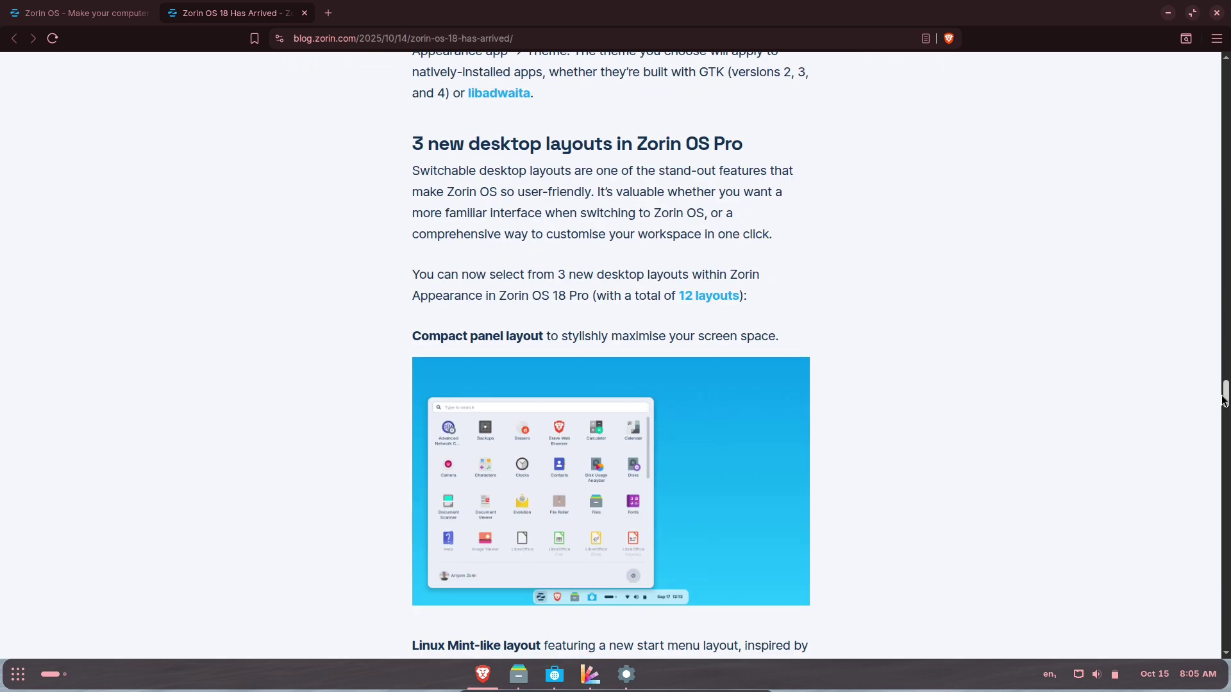
click(589, 675)
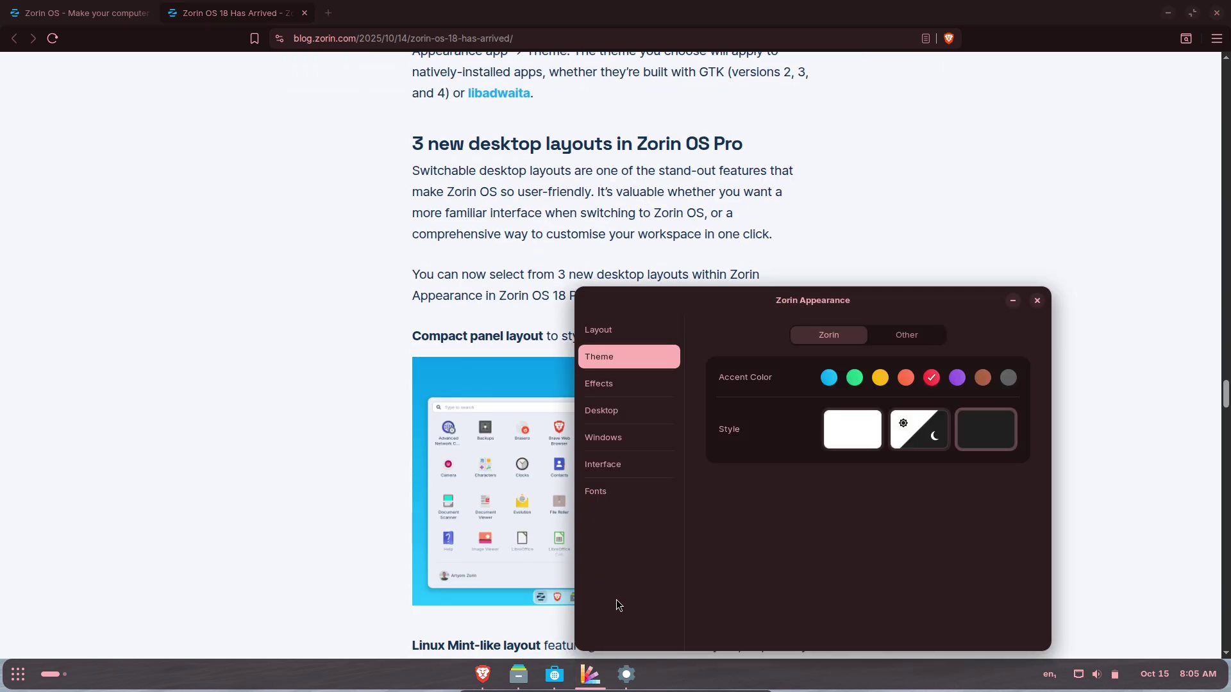
Preview the second and the centred icon-dock layouts, checking the start menu and app grid.
click(609, 332)
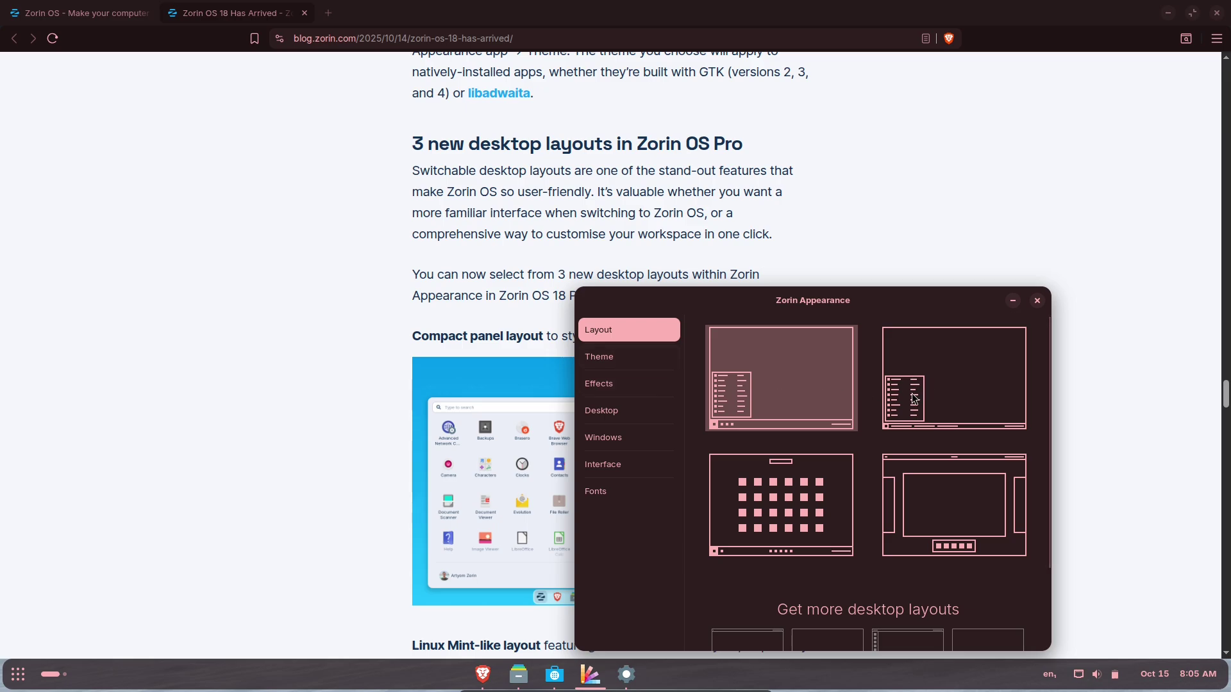
click(912, 398)
click(17, 682)
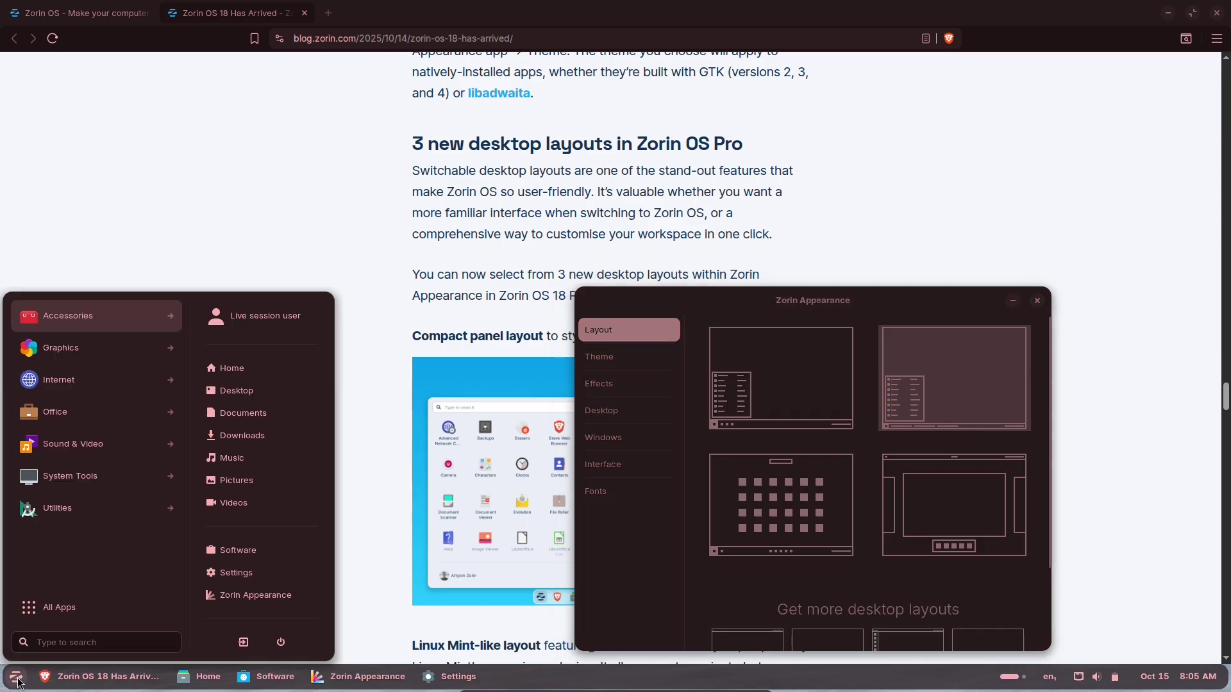
click(18, 681)
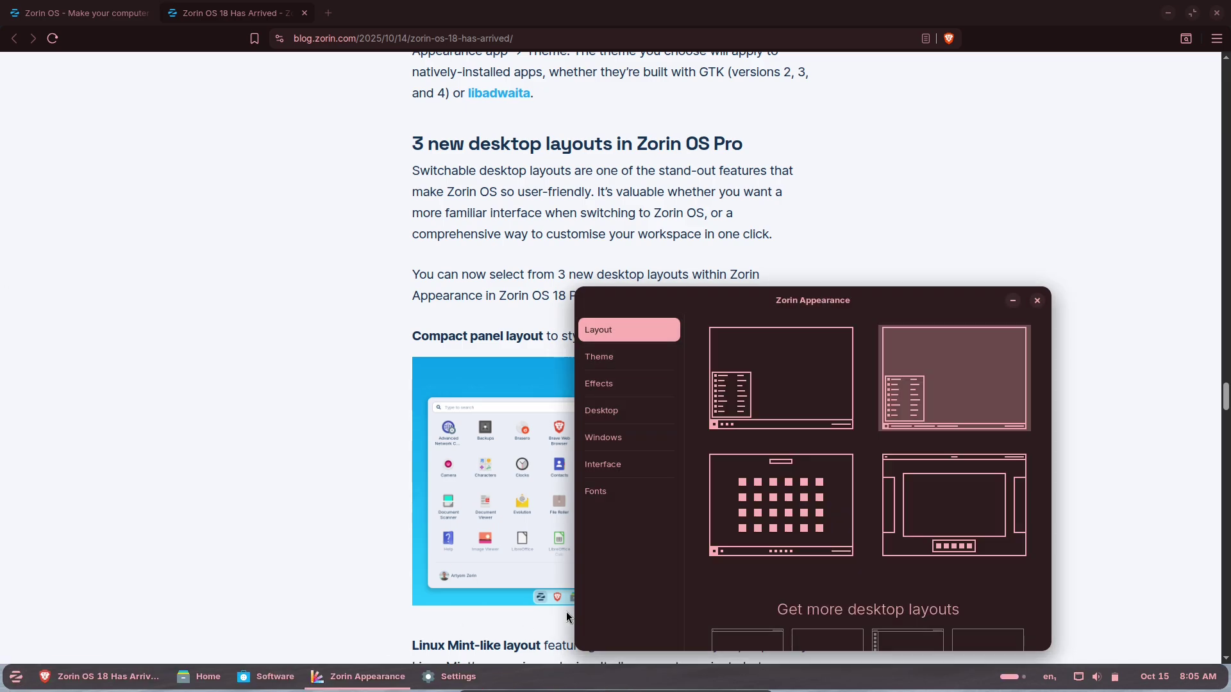
click(797, 507)
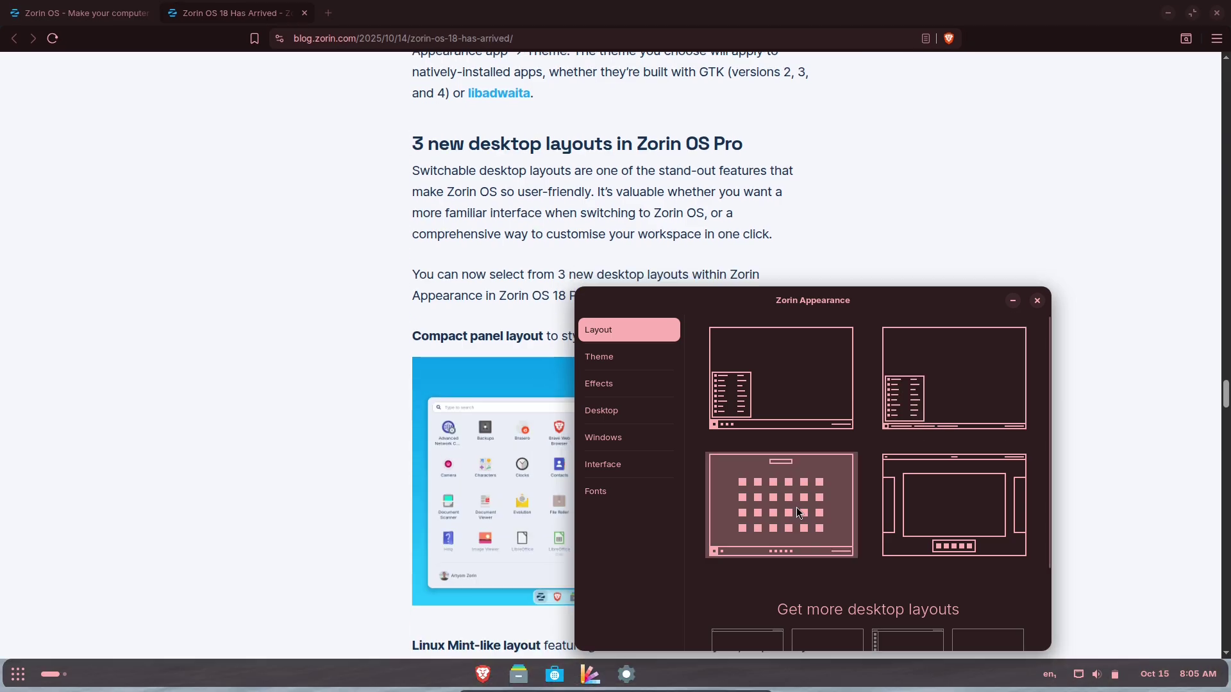
click(22, 678)
click(22, 678)
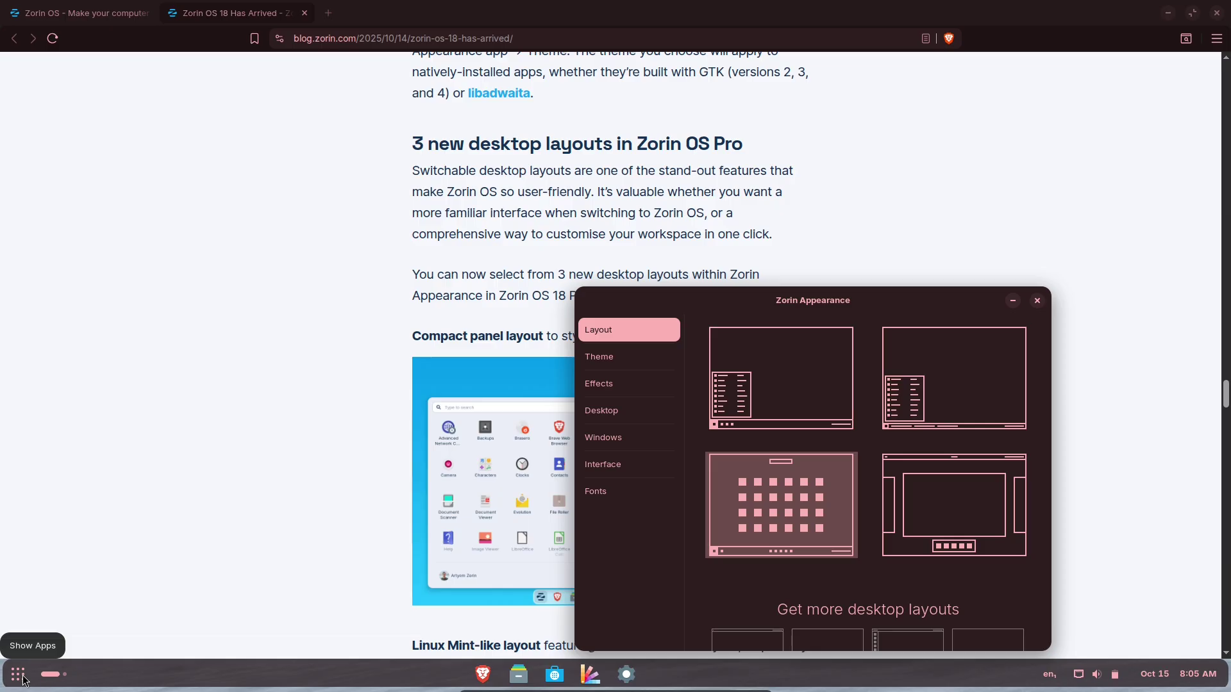
Try the top-panel layout, settle on the second layout, and read on to 'How to get Zorin OS 18'.
click(921, 529)
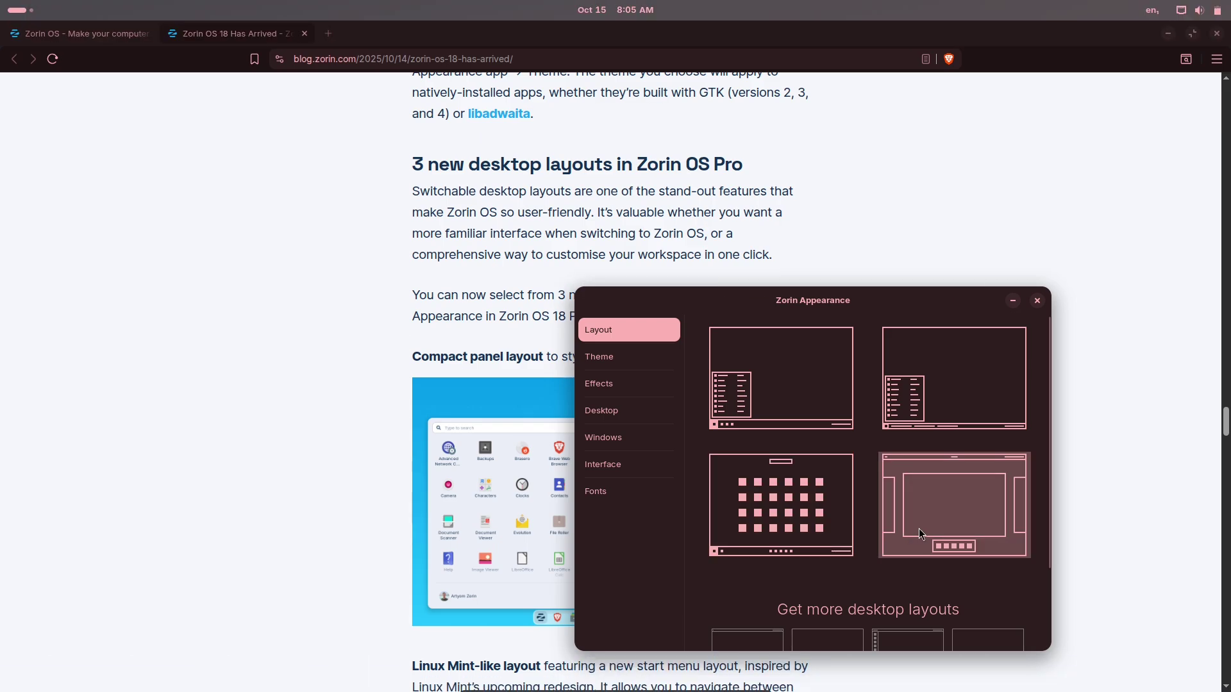
click(22, 21)
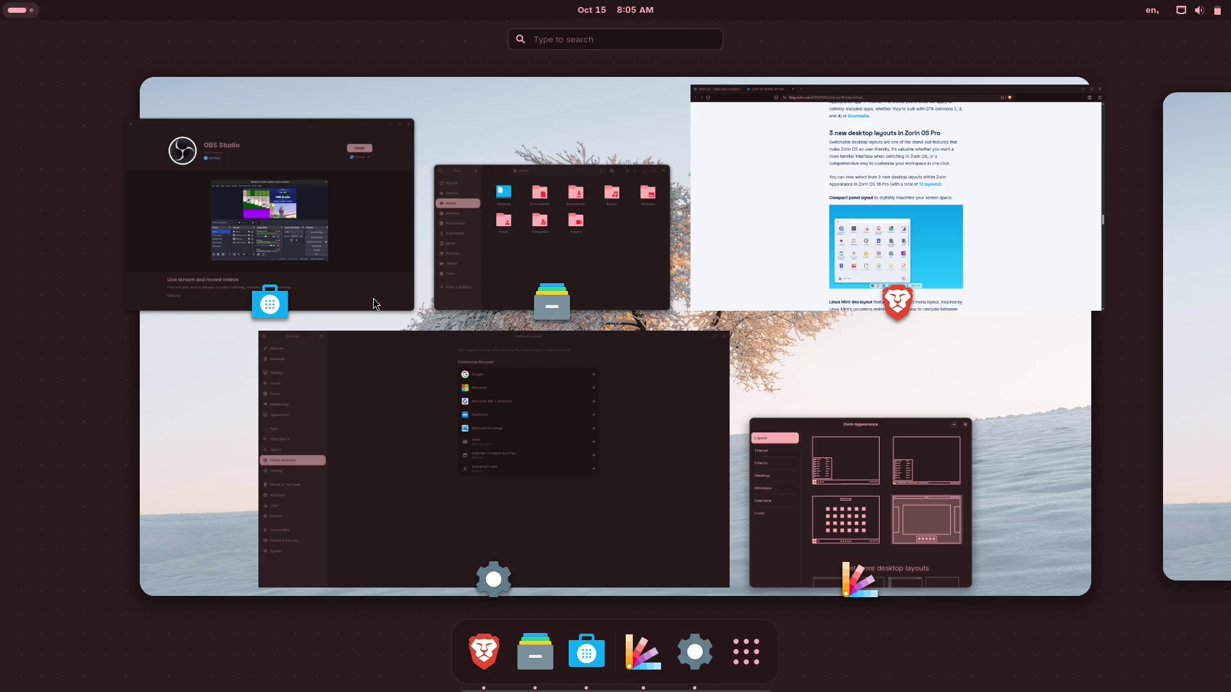
click(912, 489)
click(945, 391)
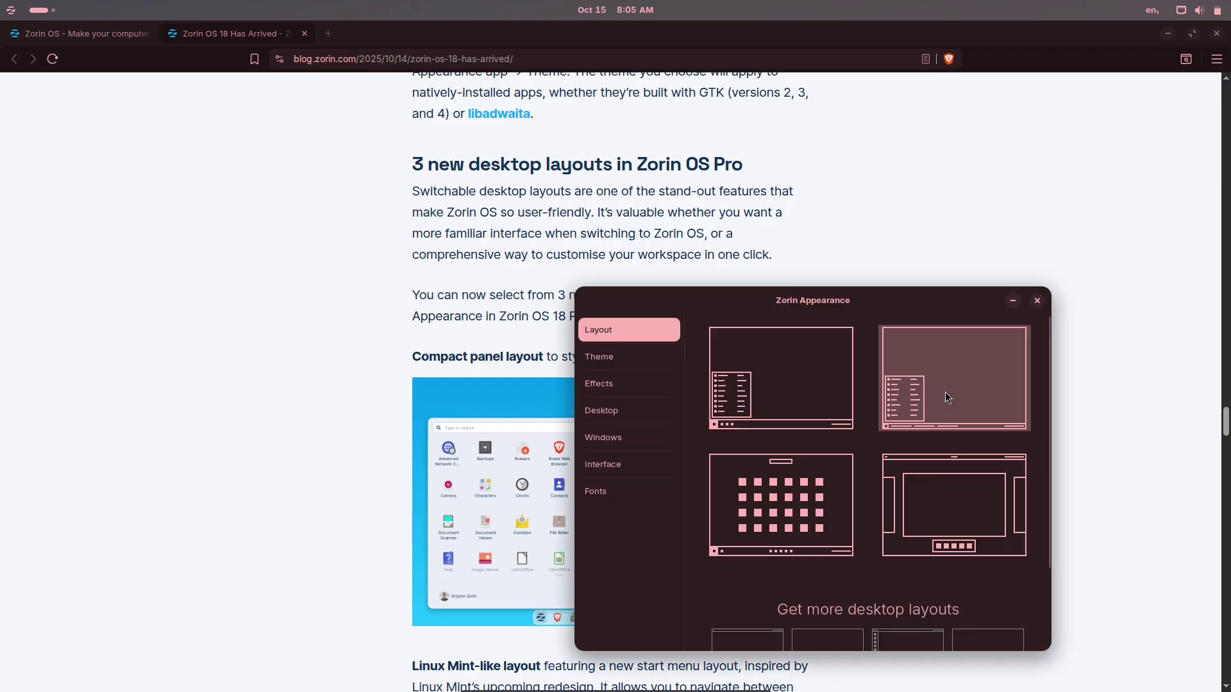
drag(1049, 482, 1037, 609)
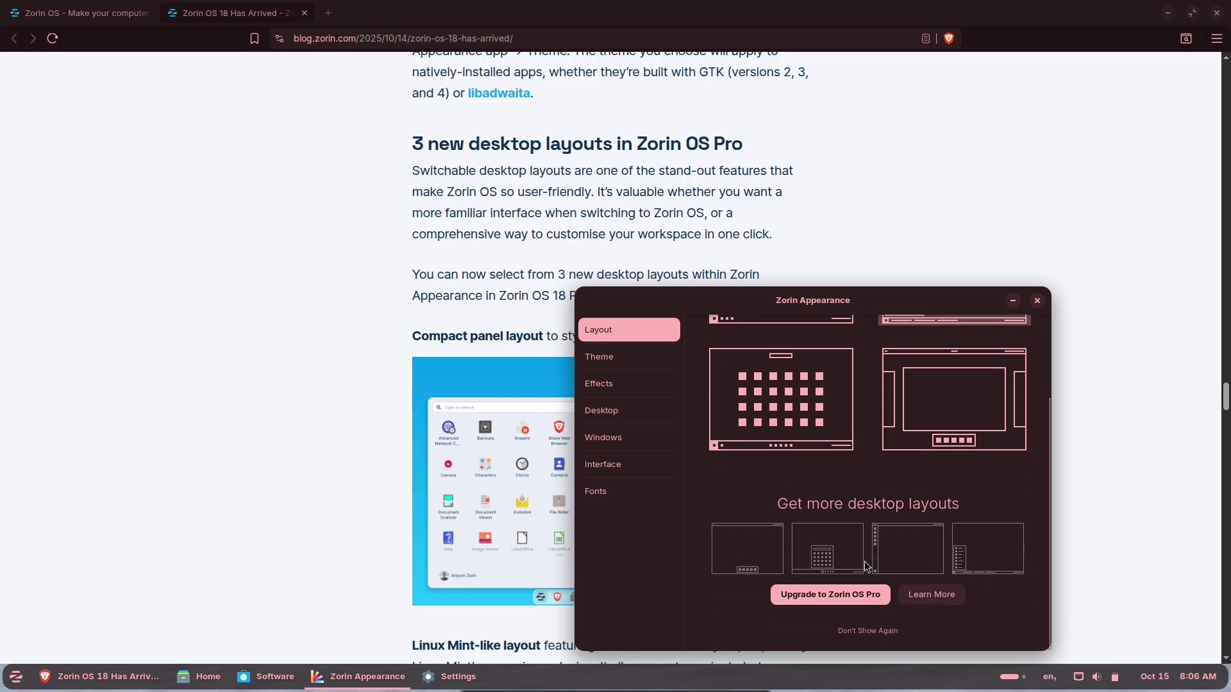
click(1082, 431)
drag(1227, 397, 1209, 575)
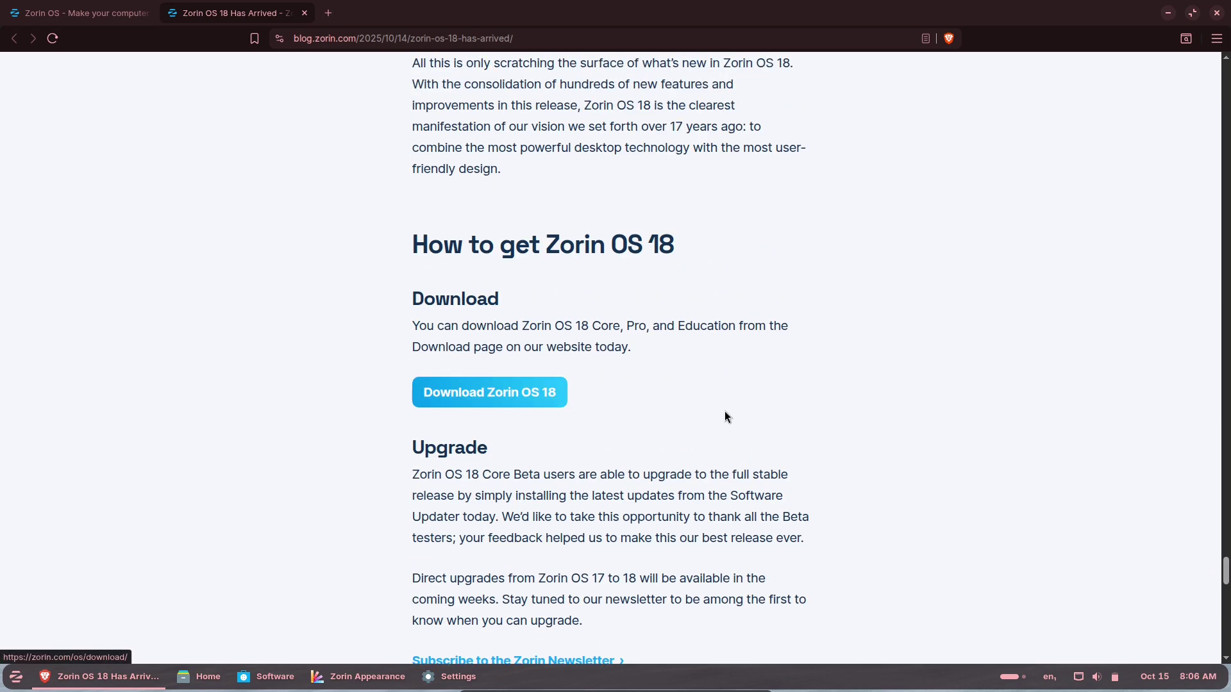
Go via the Zorin homepage and Download page to Zorin OS Pro, then close all tabs.
drag(1227, 572, 1190, 71)
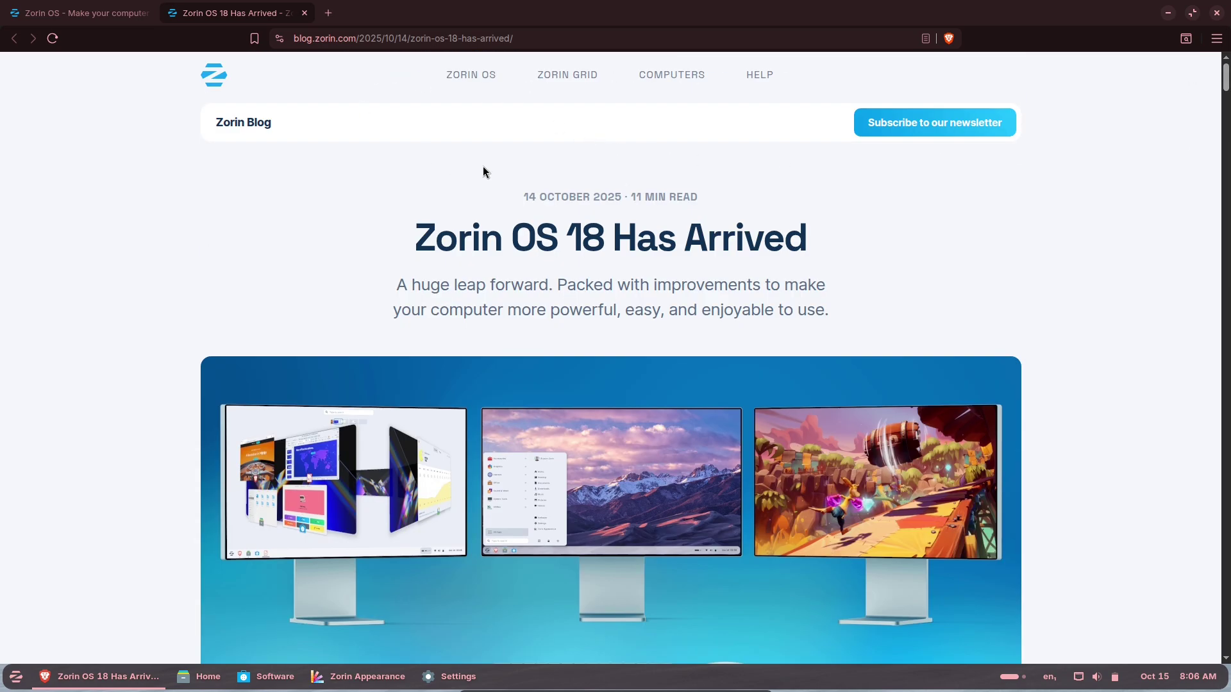
click(216, 88)
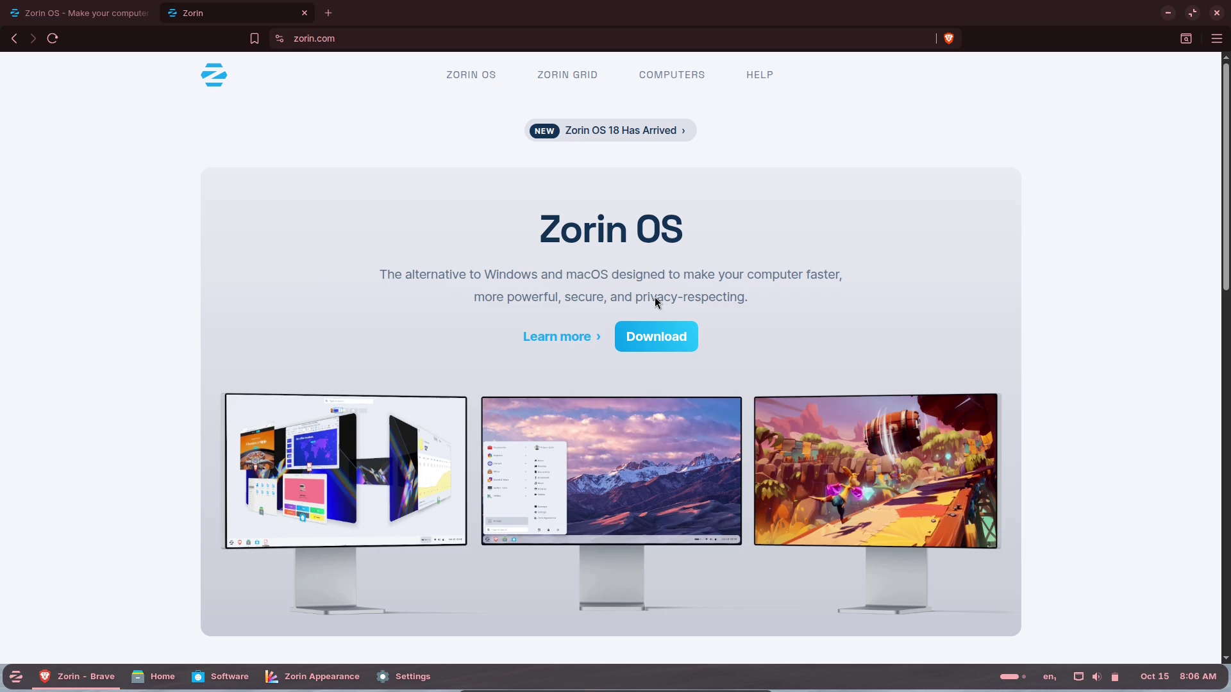
click(690, 338)
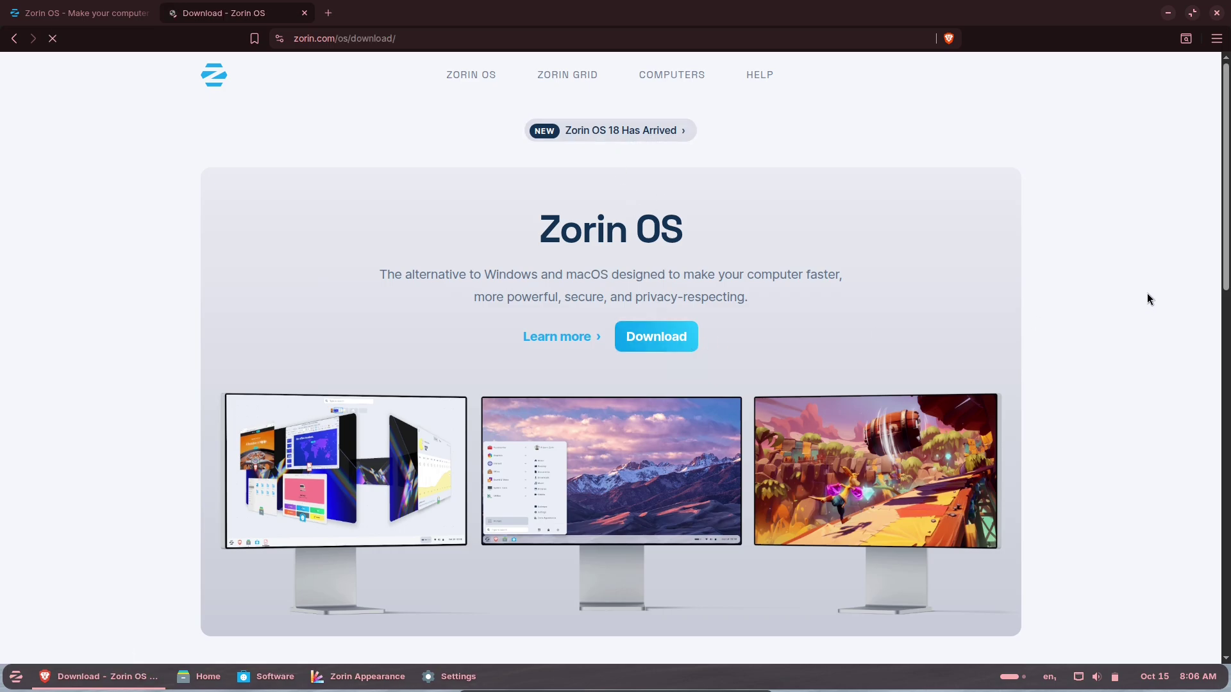
scroll(641, 385, down, 1)
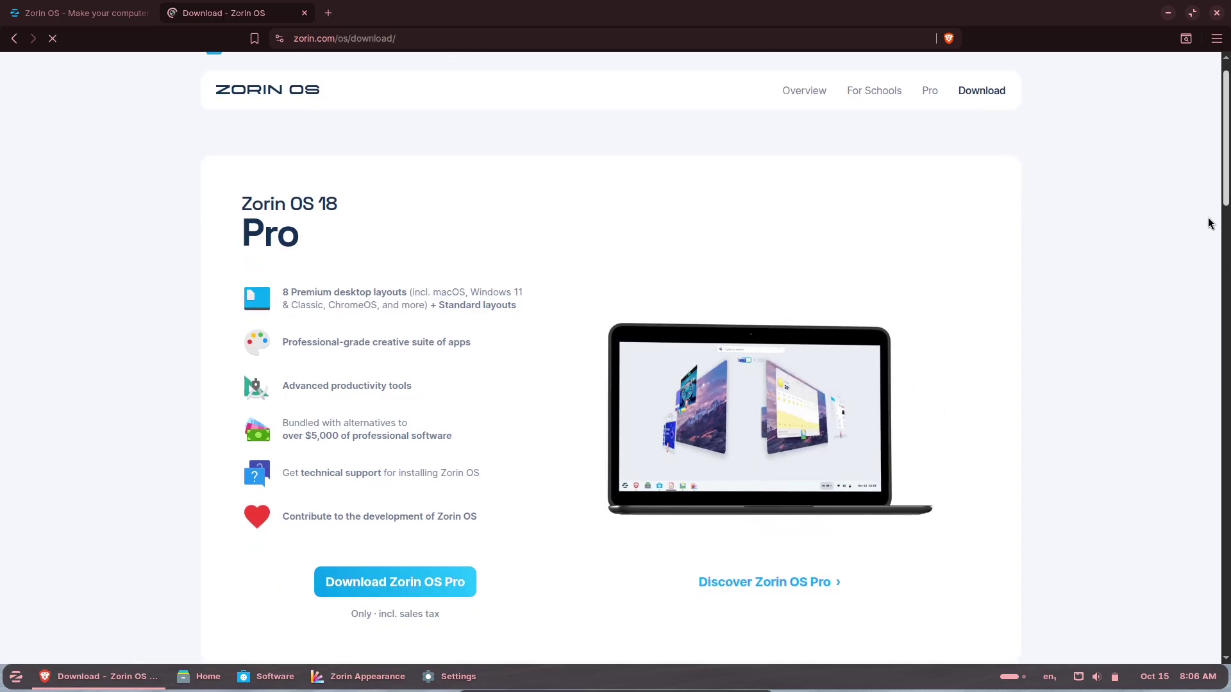
click(412, 583)
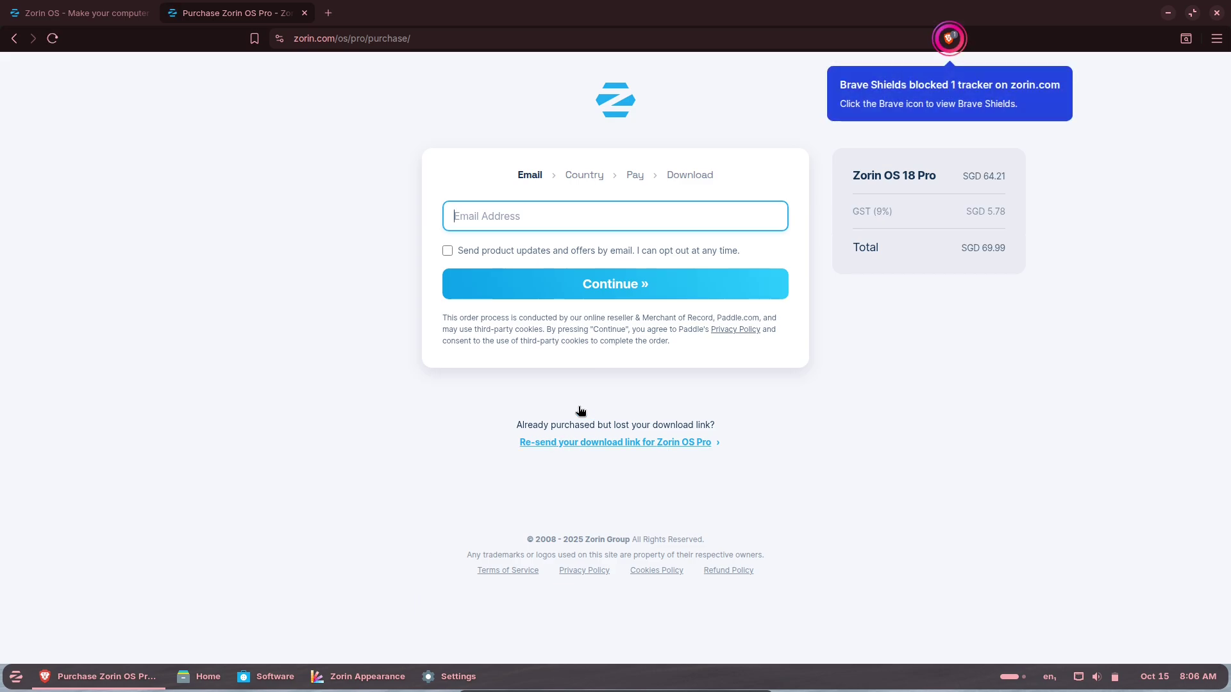
click(1217, 13)
click(687, 165)
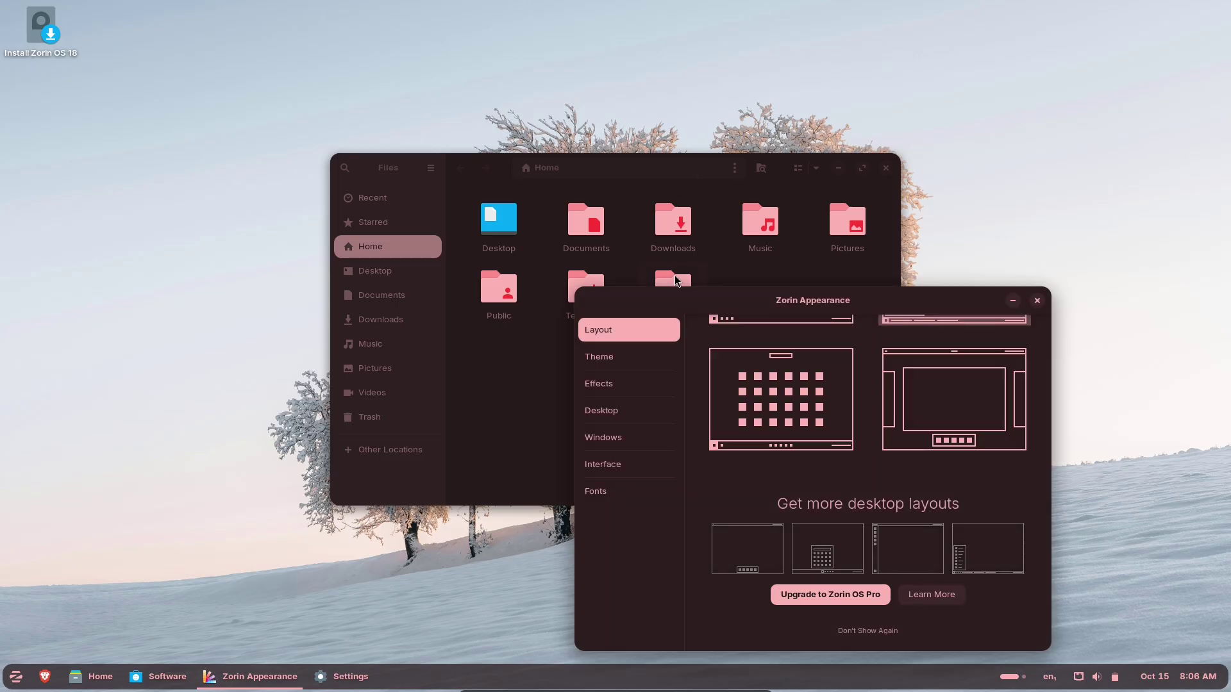
Close Zorin Appearance, Files and Settings.
click(1038, 301)
click(886, 168)
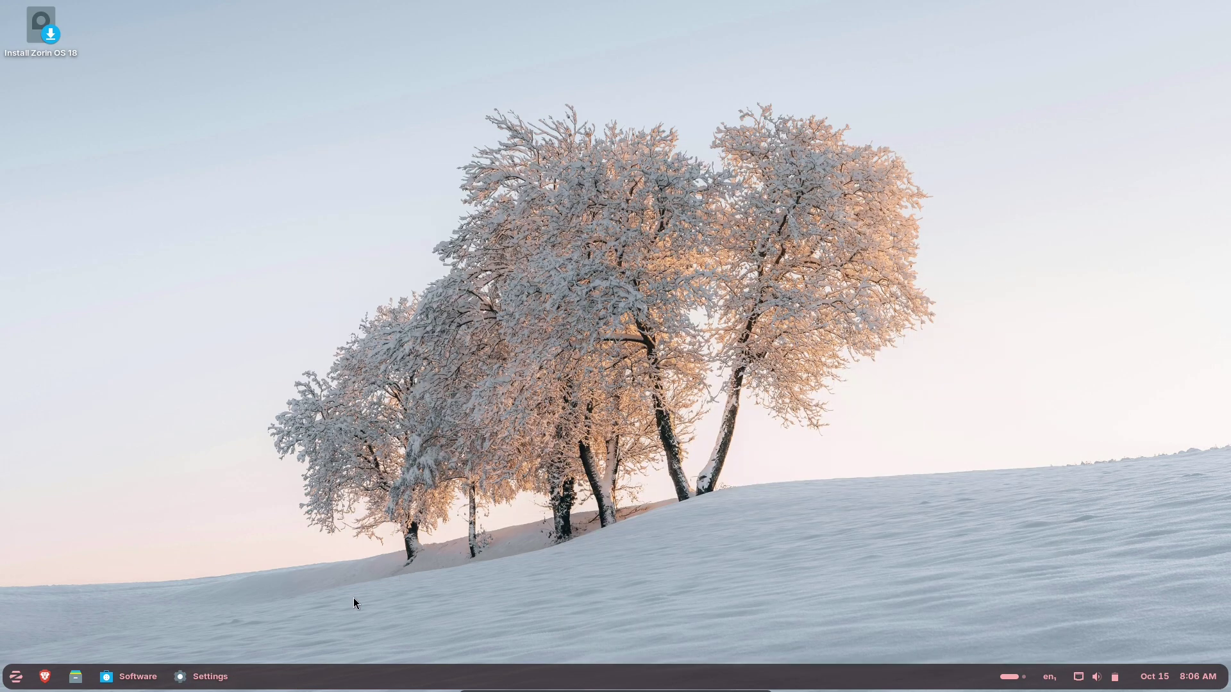
click(225, 676)
click(1217, 14)
In the Software store, view OBS Studio's installation sources and return to the obs results.
click(129, 676)
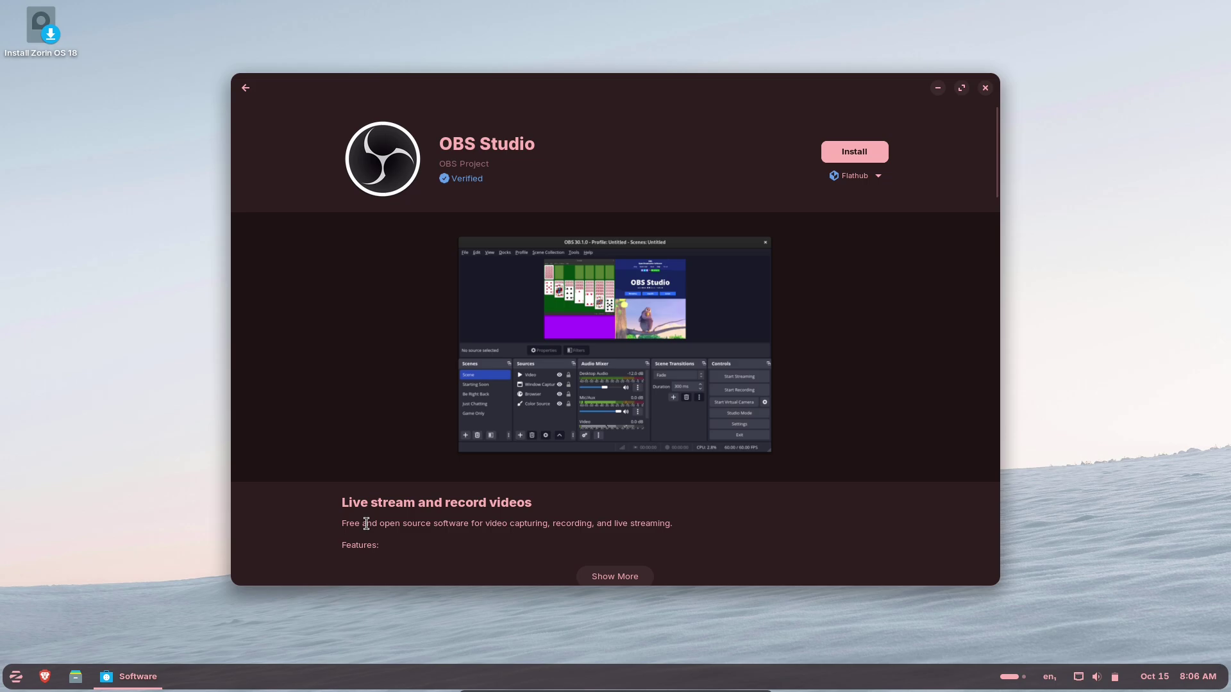
click(875, 177)
click(246, 90)
click(246, 90)
View About Software and the Preferences, then close the Software window.
click(911, 90)
click(901, 185)
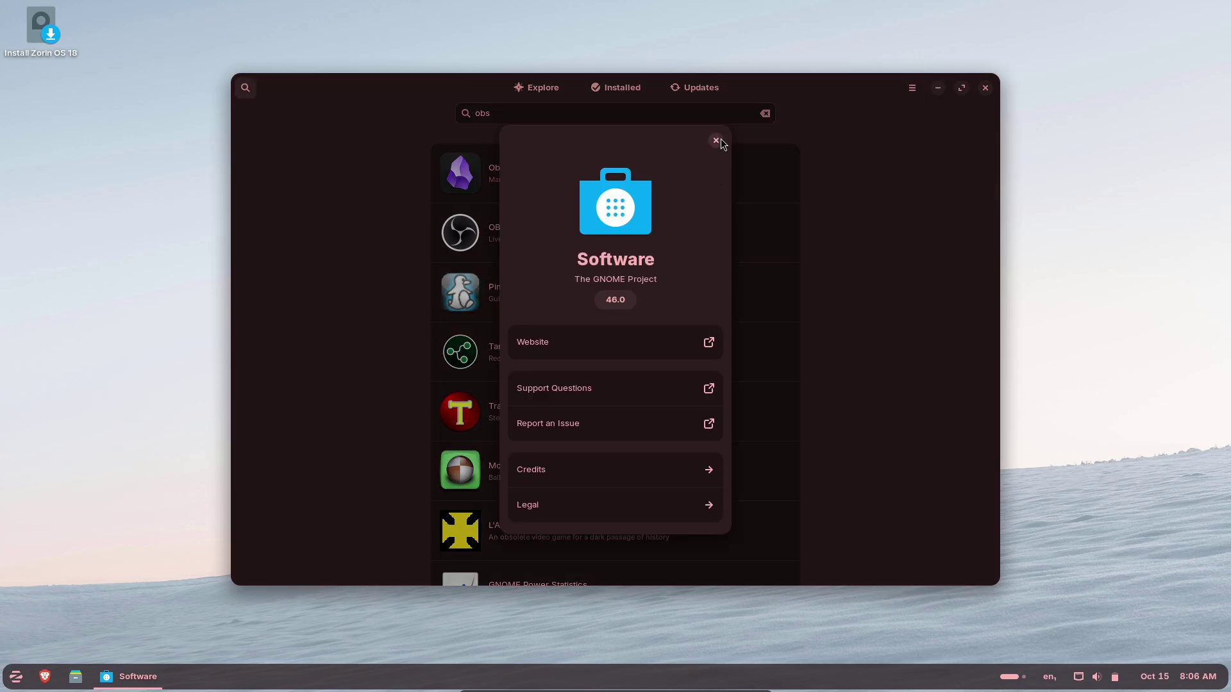
click(718, 140)
click(911, 88)
click(907, 159)
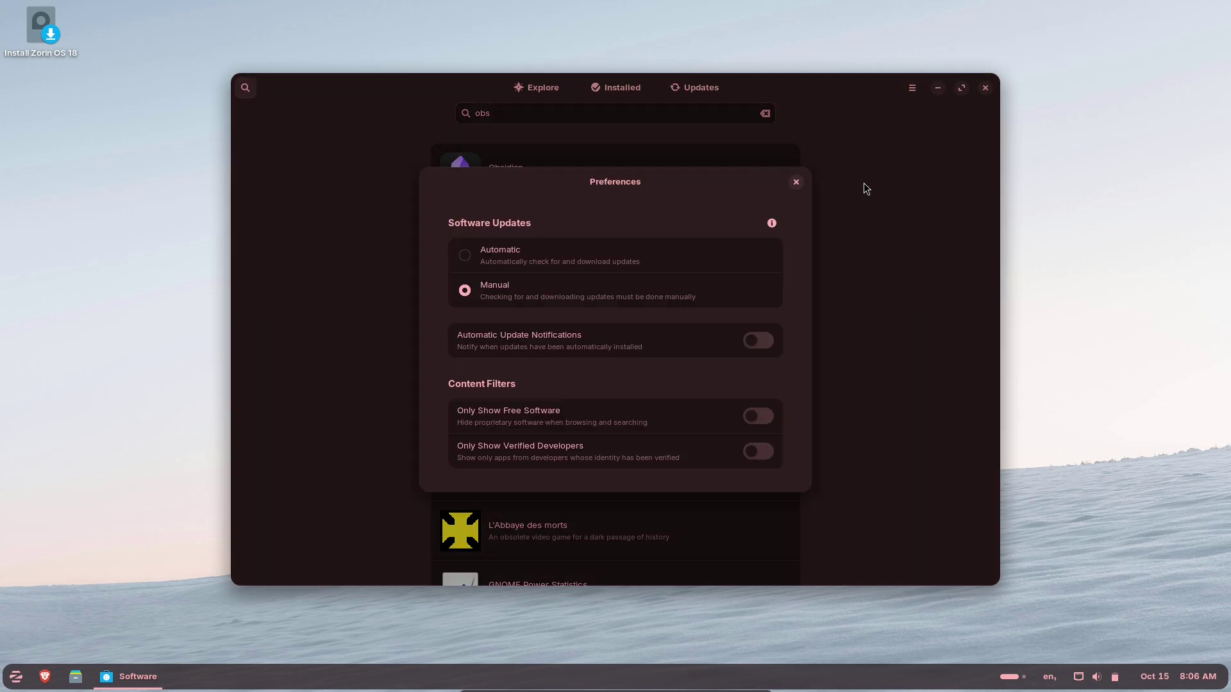
click(795, 182)
click(986, 88)
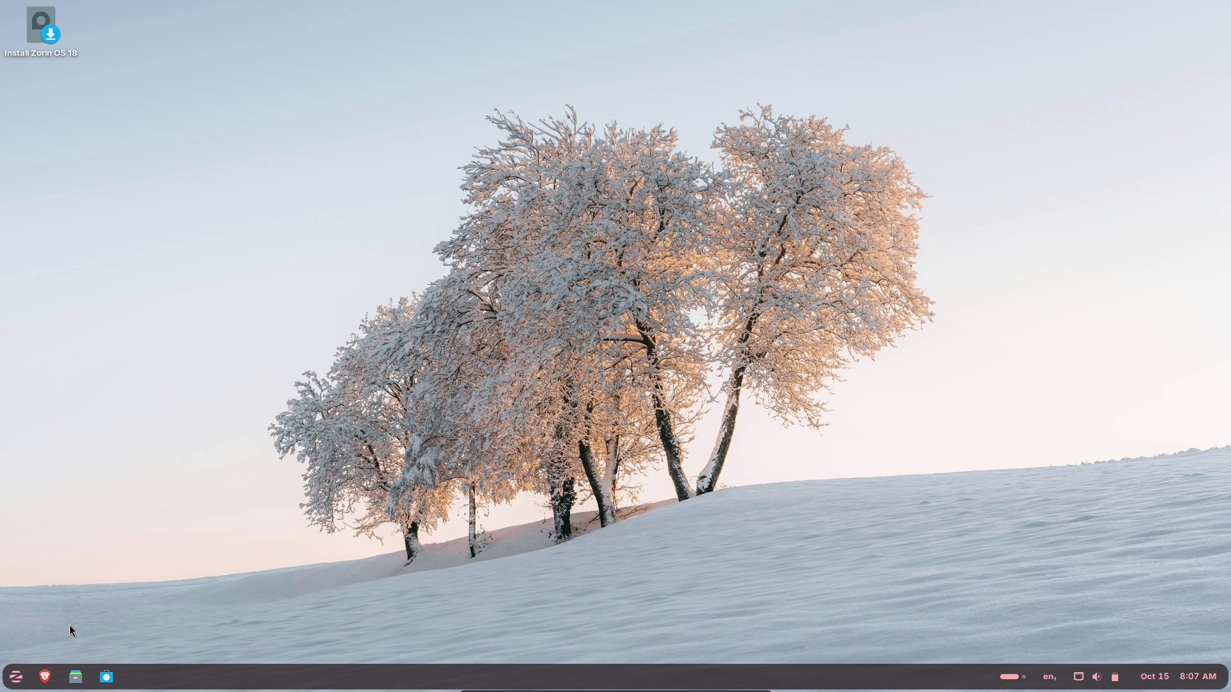
click(15, 677)
Launch Terminal full-screen and run neofetch.
text(se)
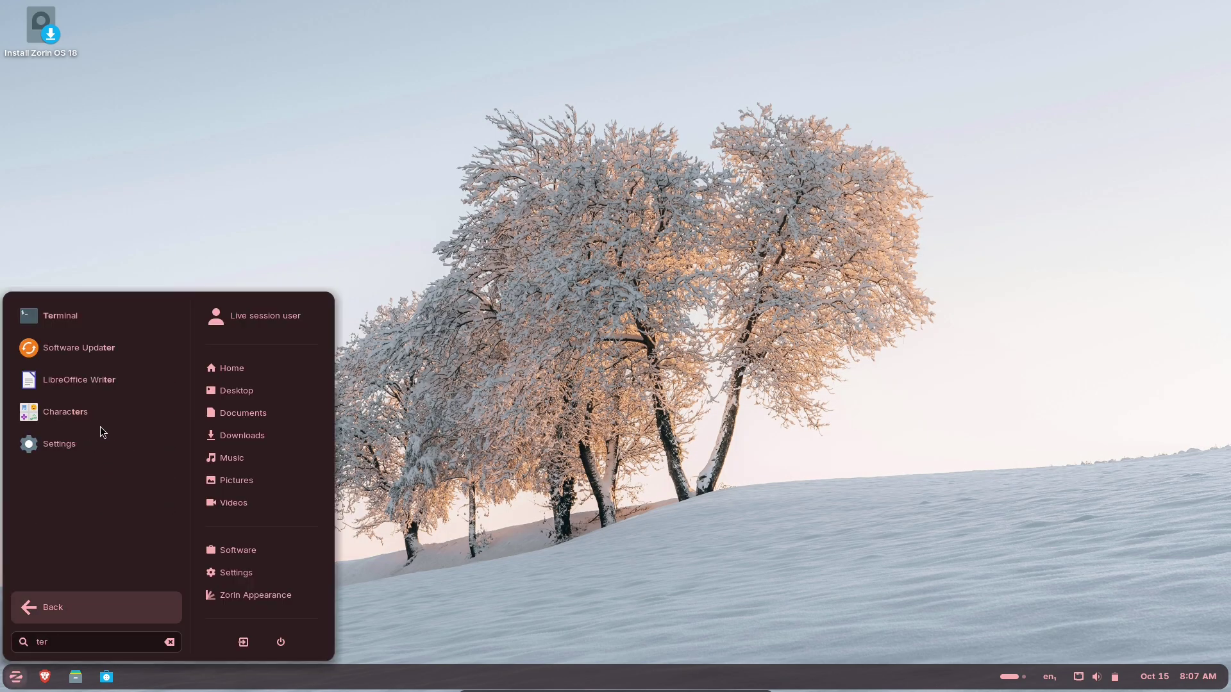
click(87, 320)
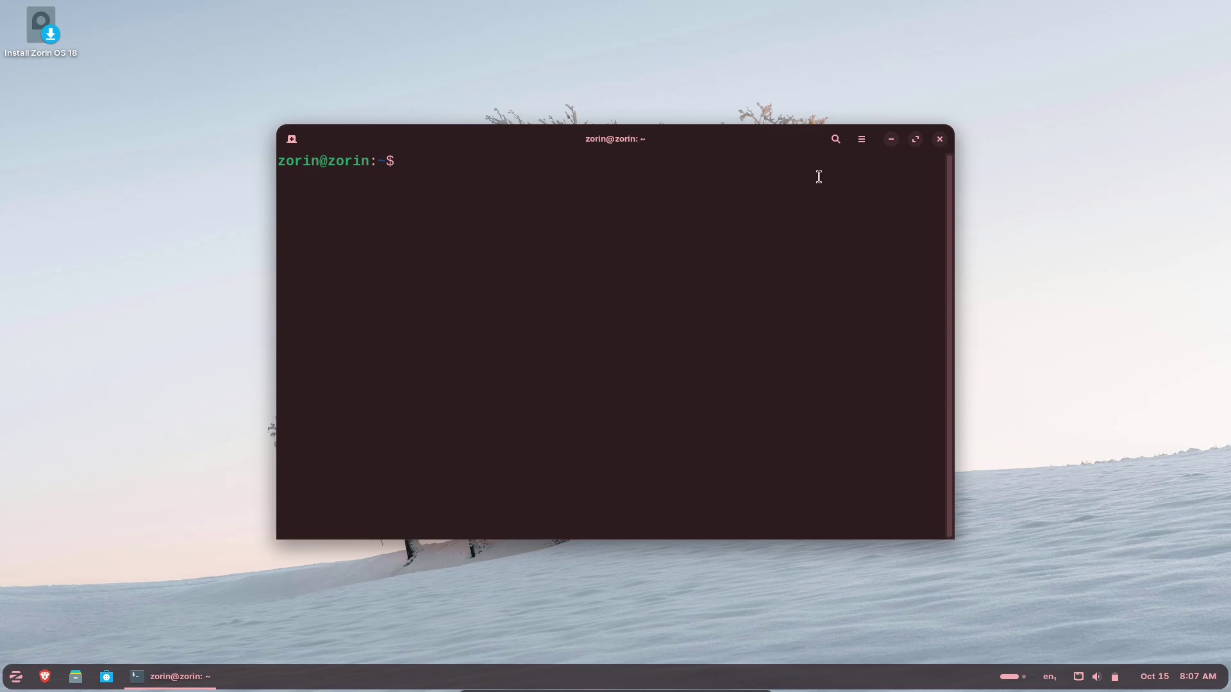
click(917, 135)
text(neofetch)
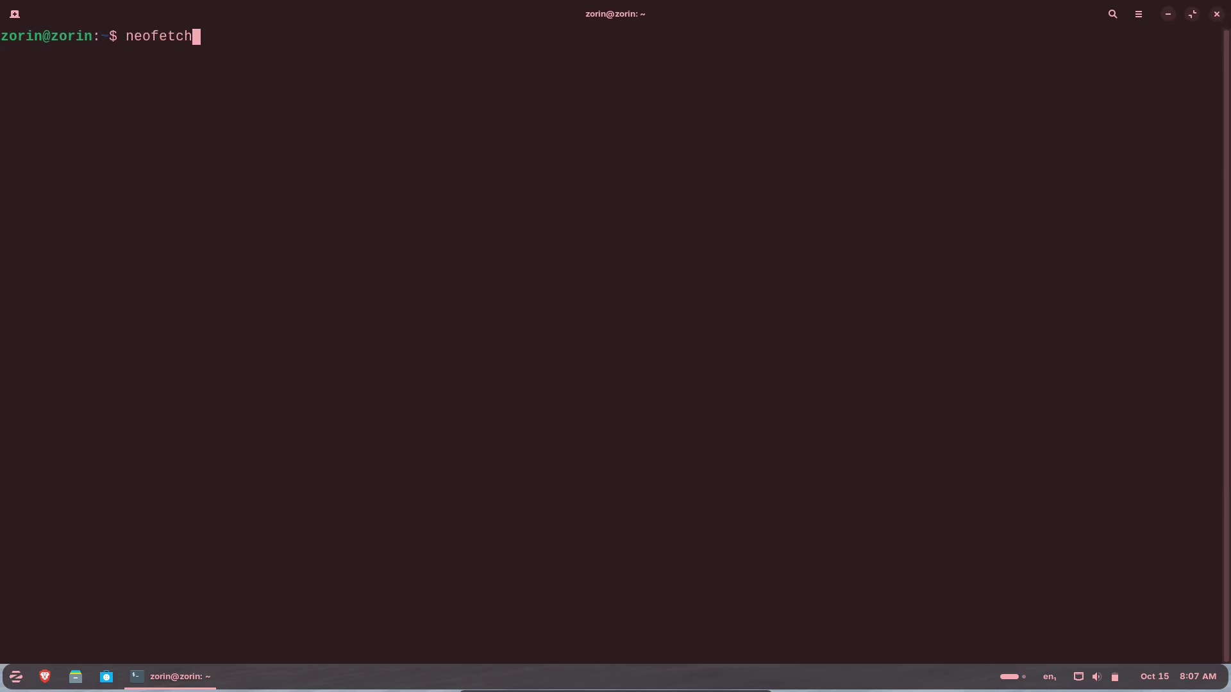
key(Return)
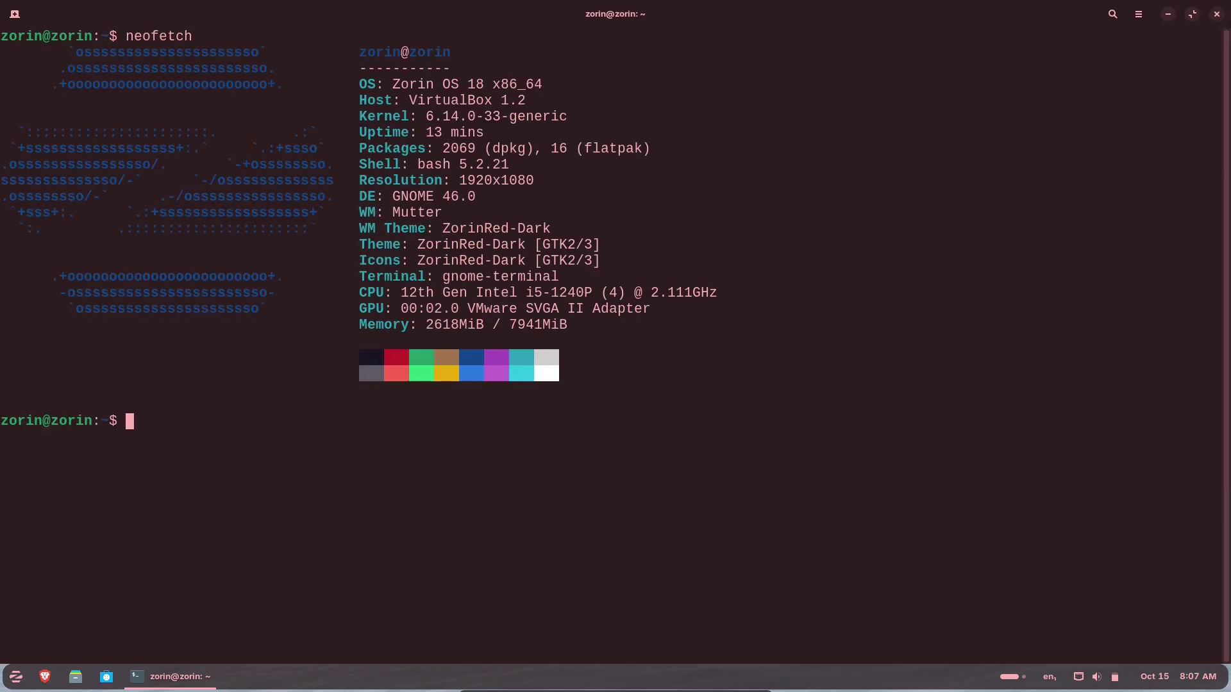
click(1138, 14)
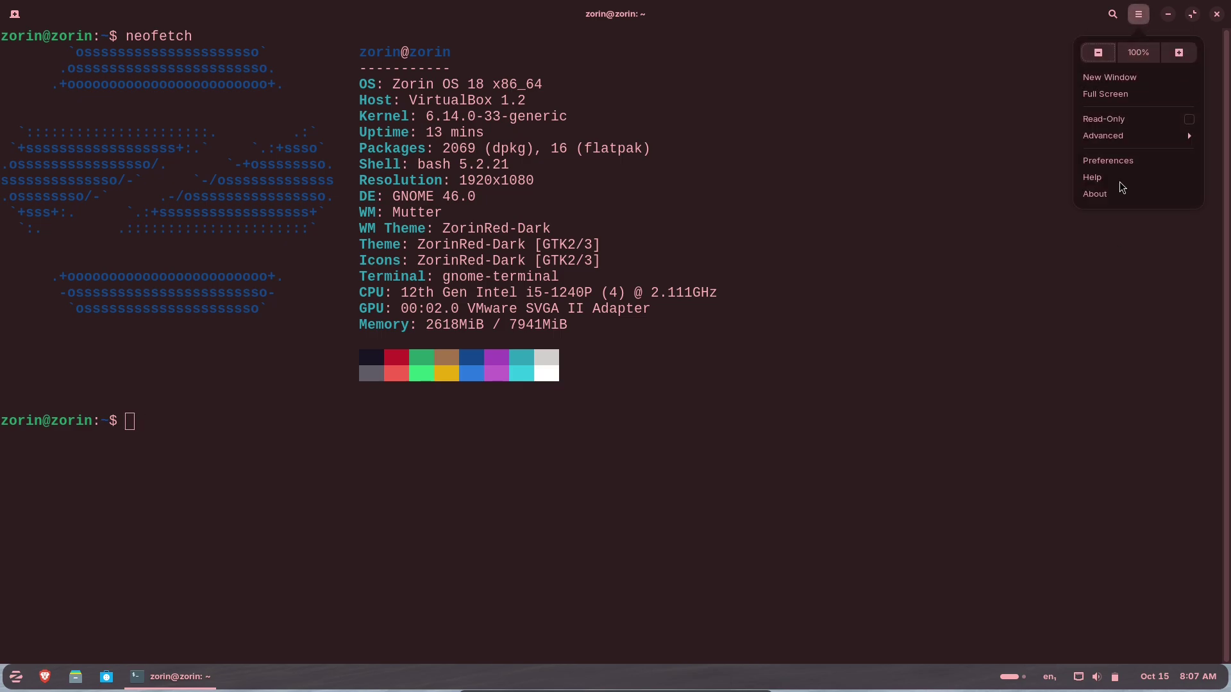
click(546, 437)
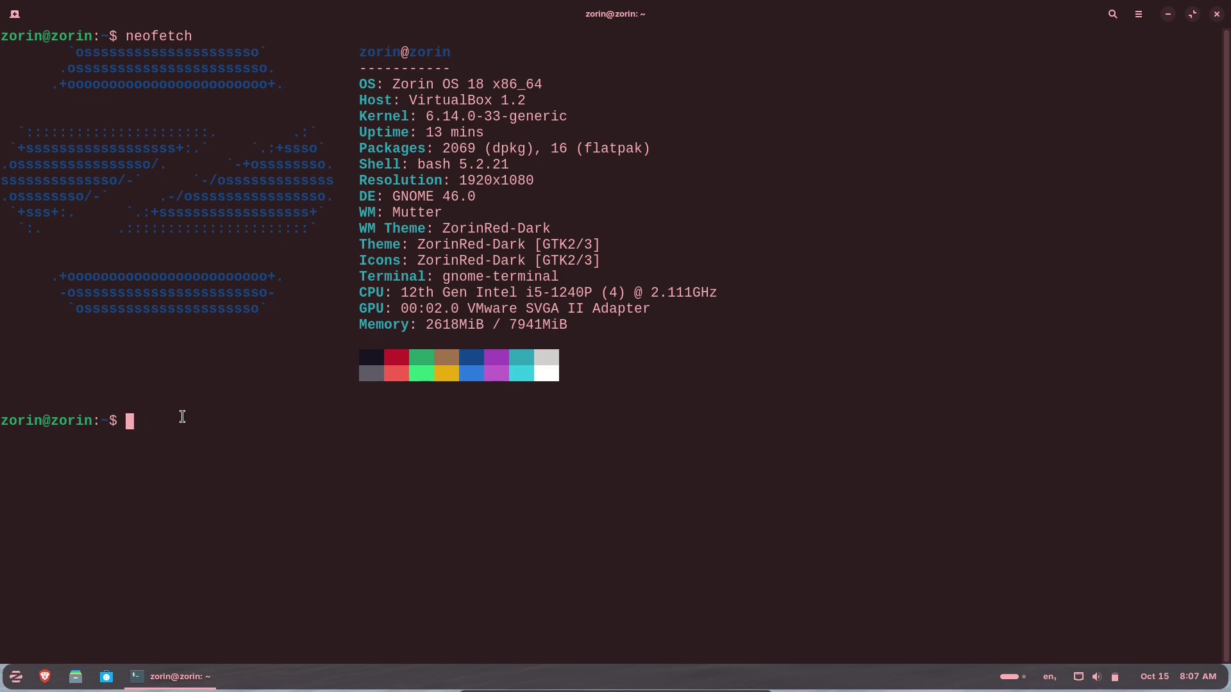
Check python3 --version and the OS release with cat /etc/issue, then clear the screen.
text(python3  -)
text(-version)
key(Return)
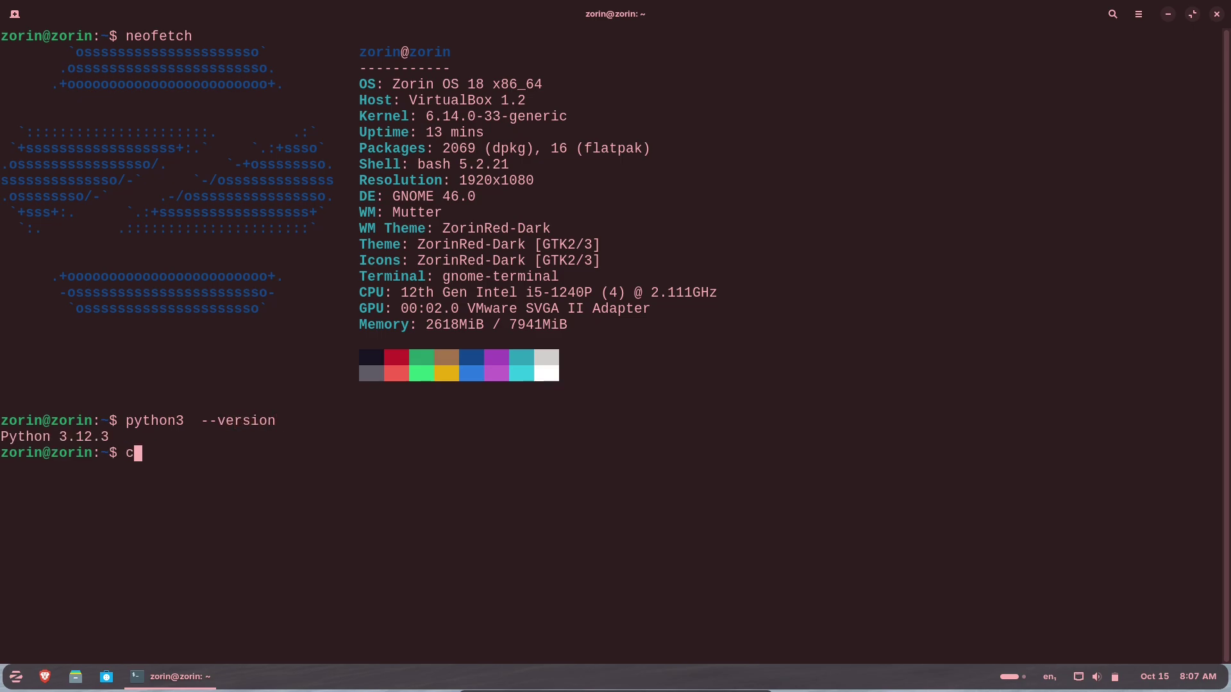
text(cat /etc/issue)
key(Return)
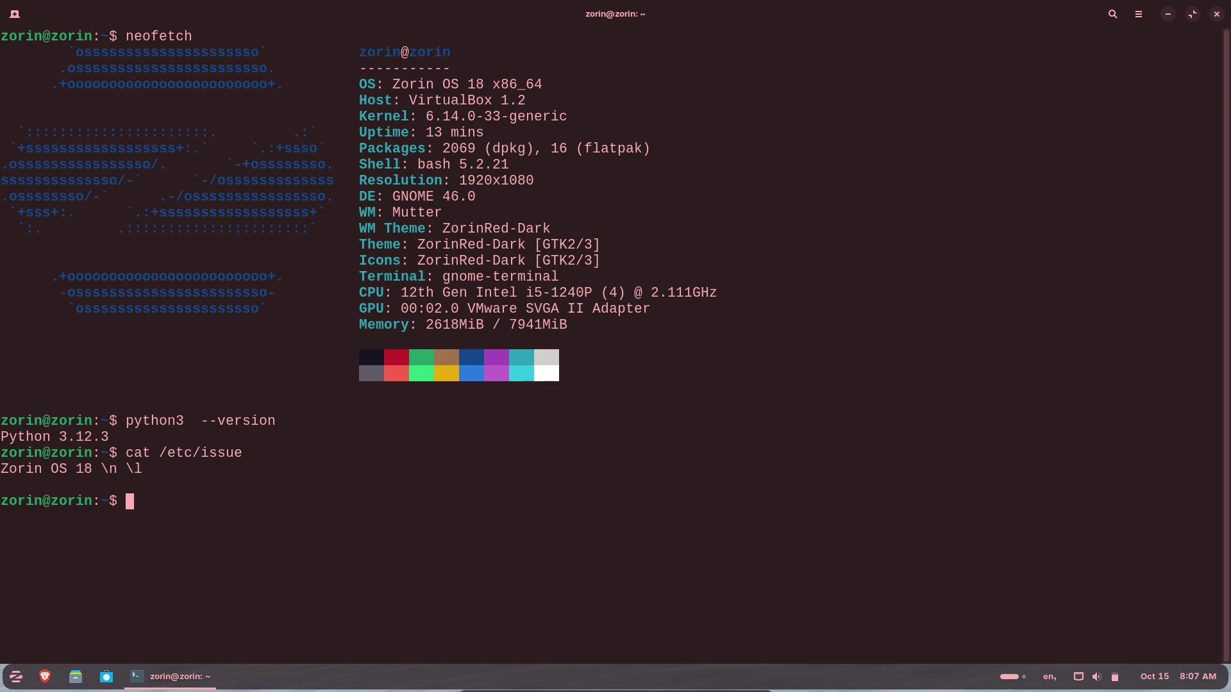
text(clear)
key(Return)
Run inxi and inxi -b for system summaries.
text(inxi)
key(Return)
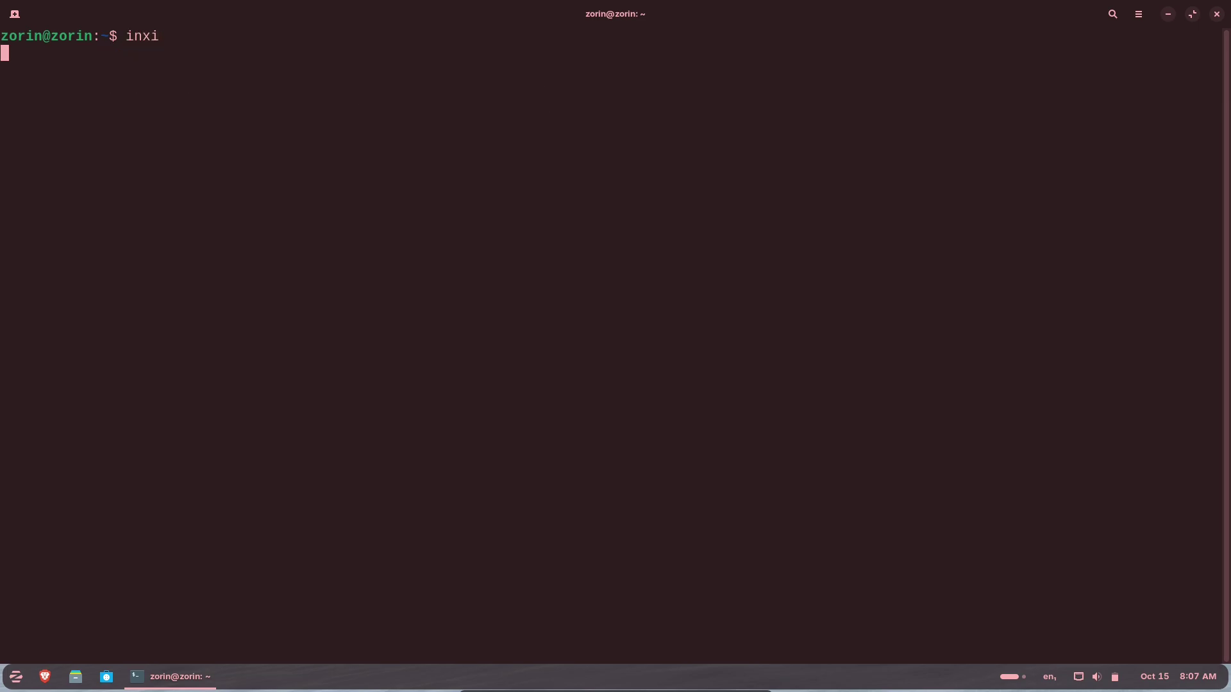
text(inxi)
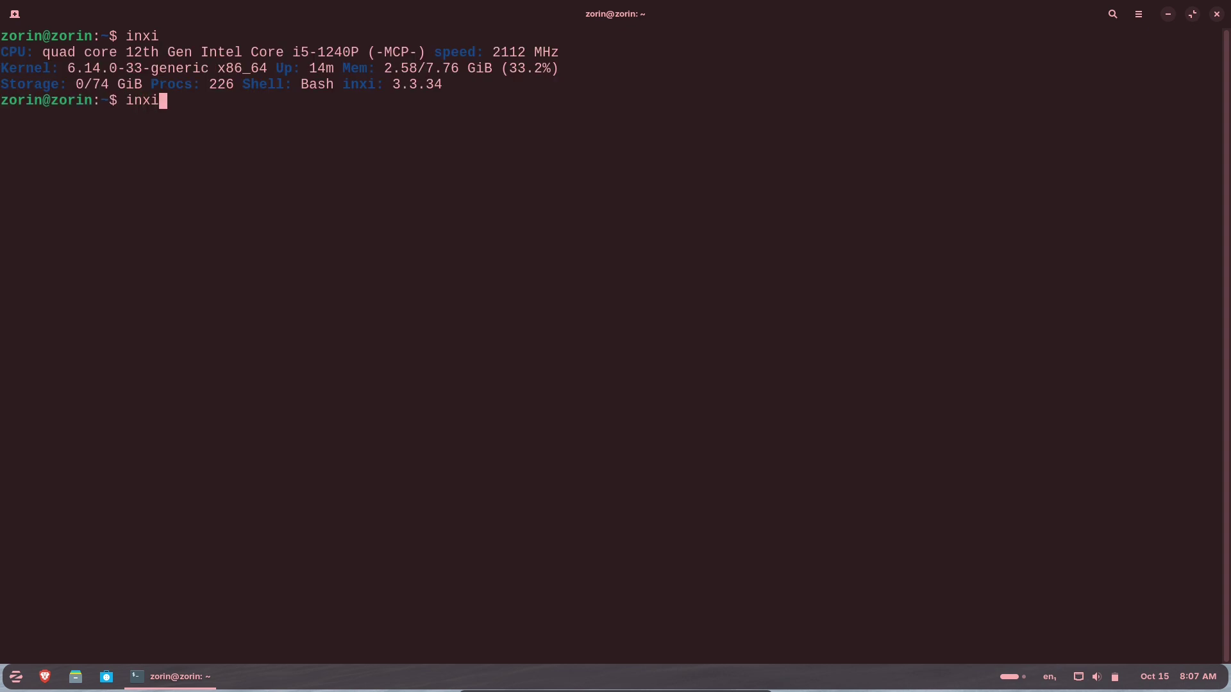
text( -b)
key(Return)
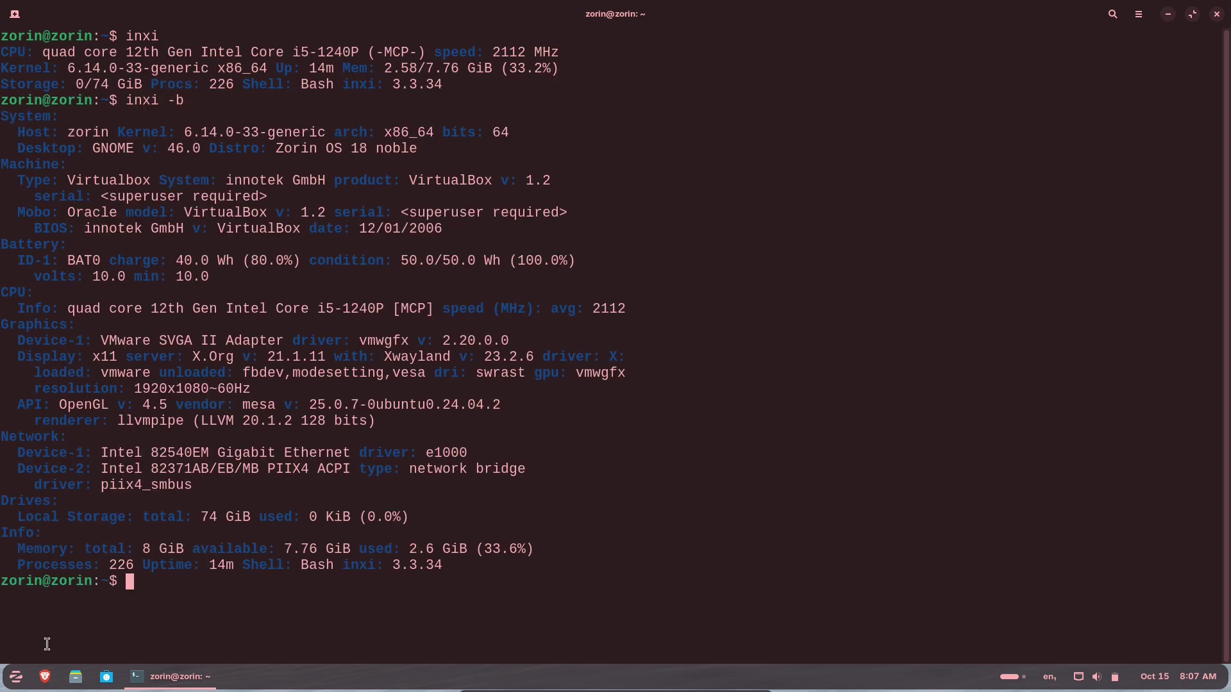
Briefly open Settings, then check the Theme options in Zorin Appearance and close it.
click(16, 676)
click(241, 572)
click(1216, 14)
click(15, 676)
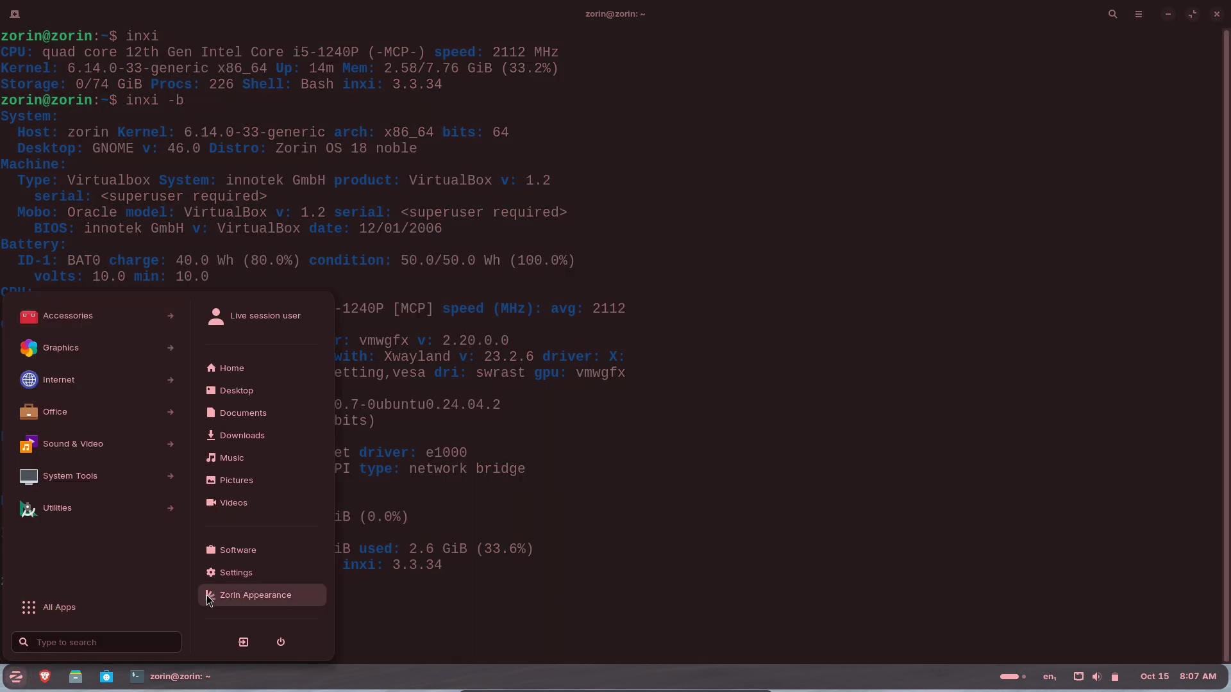
click(255, 595)
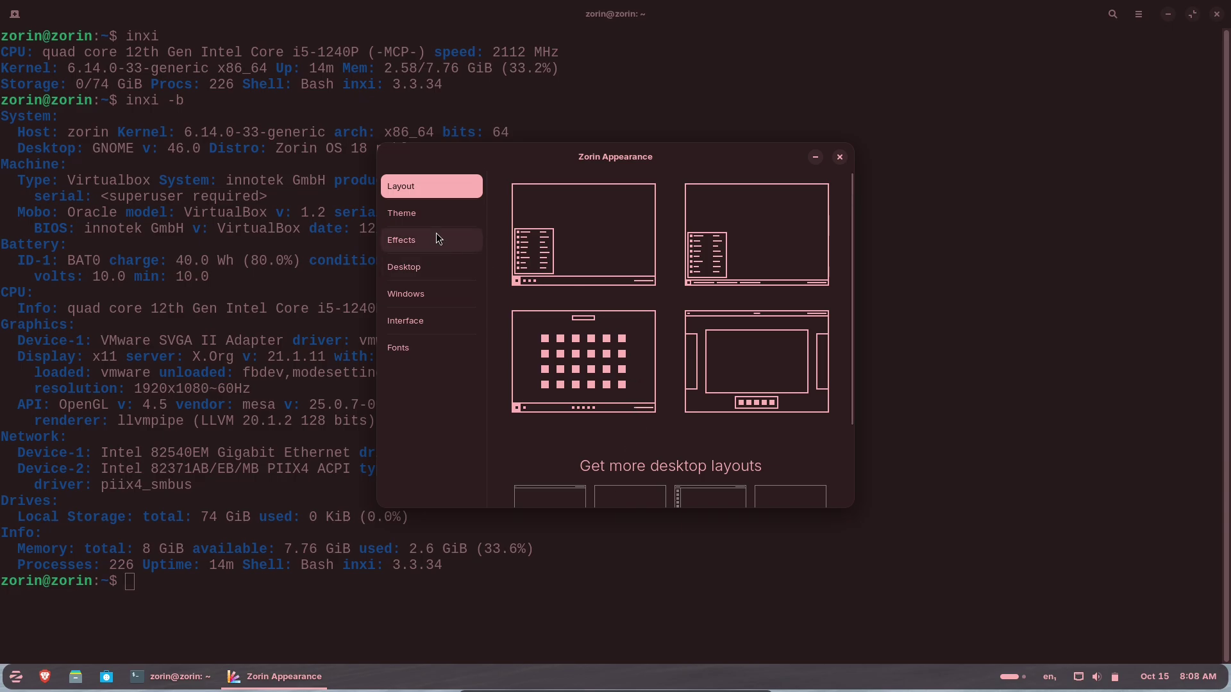
click(429, 213)
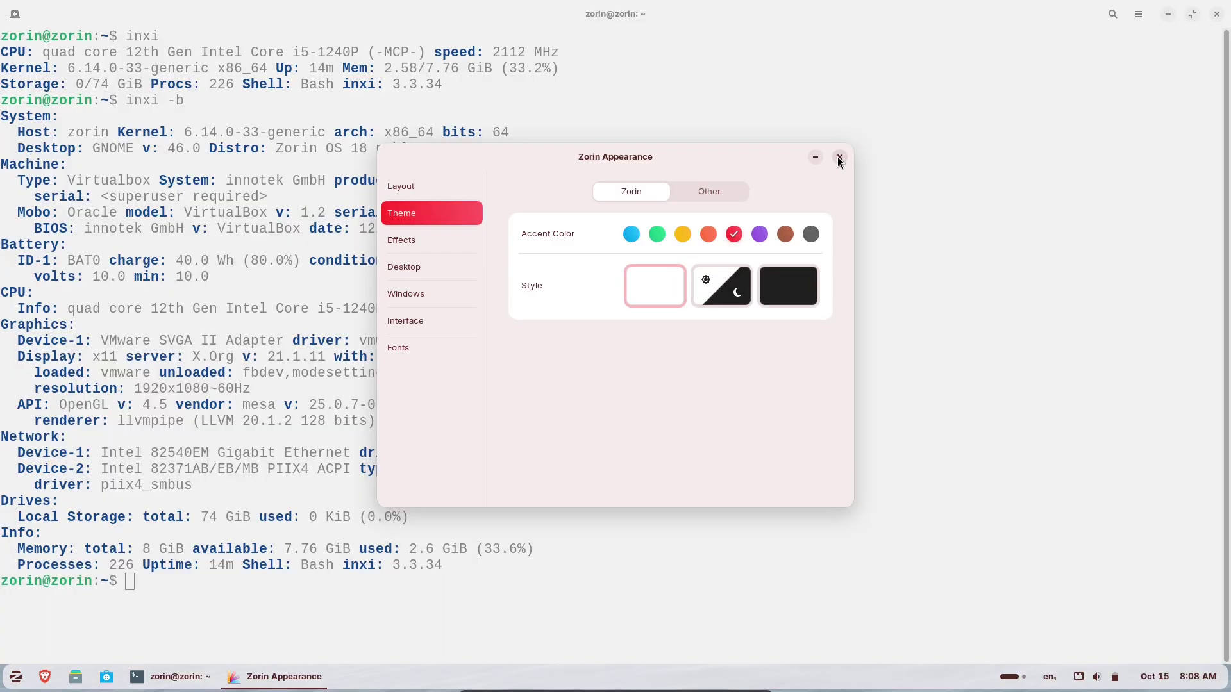
click(839, 158)
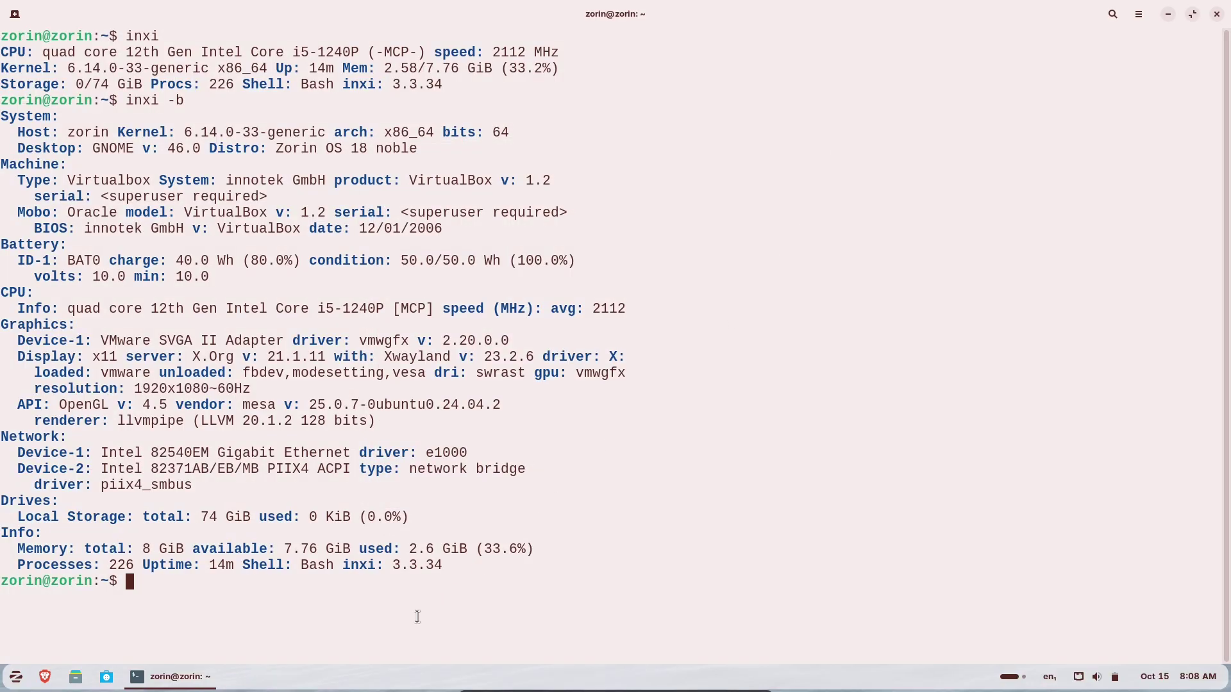
Run inxi -G for graphics details, then start htop to view running processes.
text(inxi )
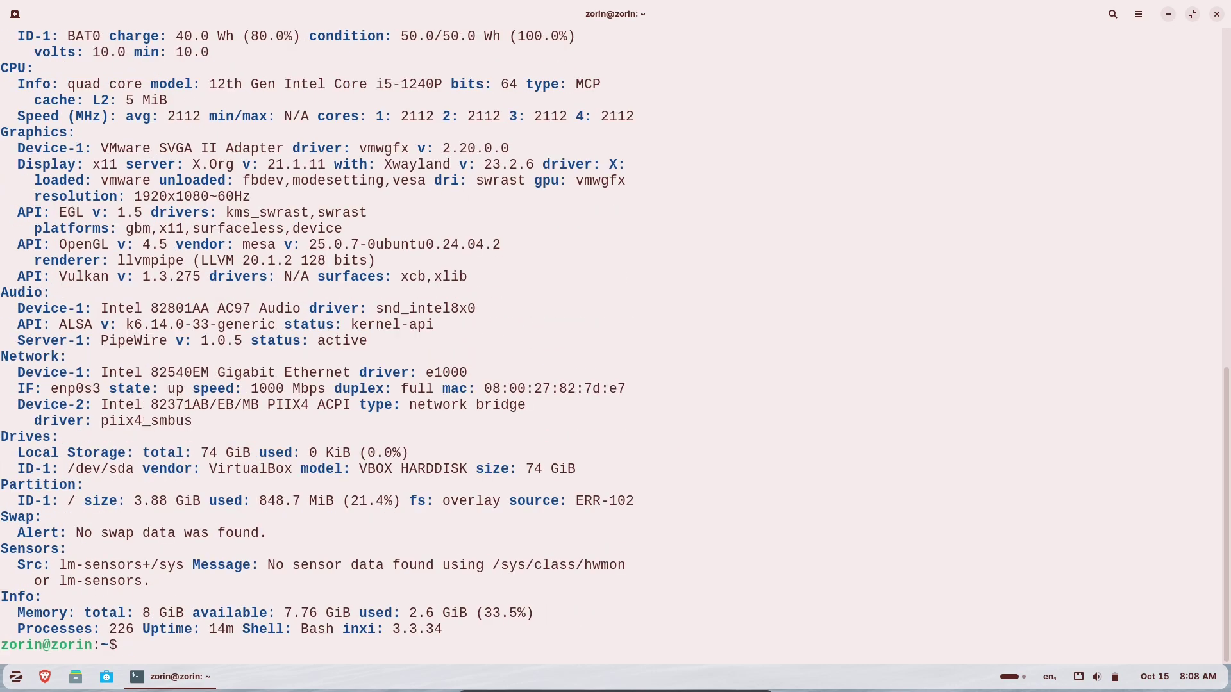
text(xi -G)
key(Return)
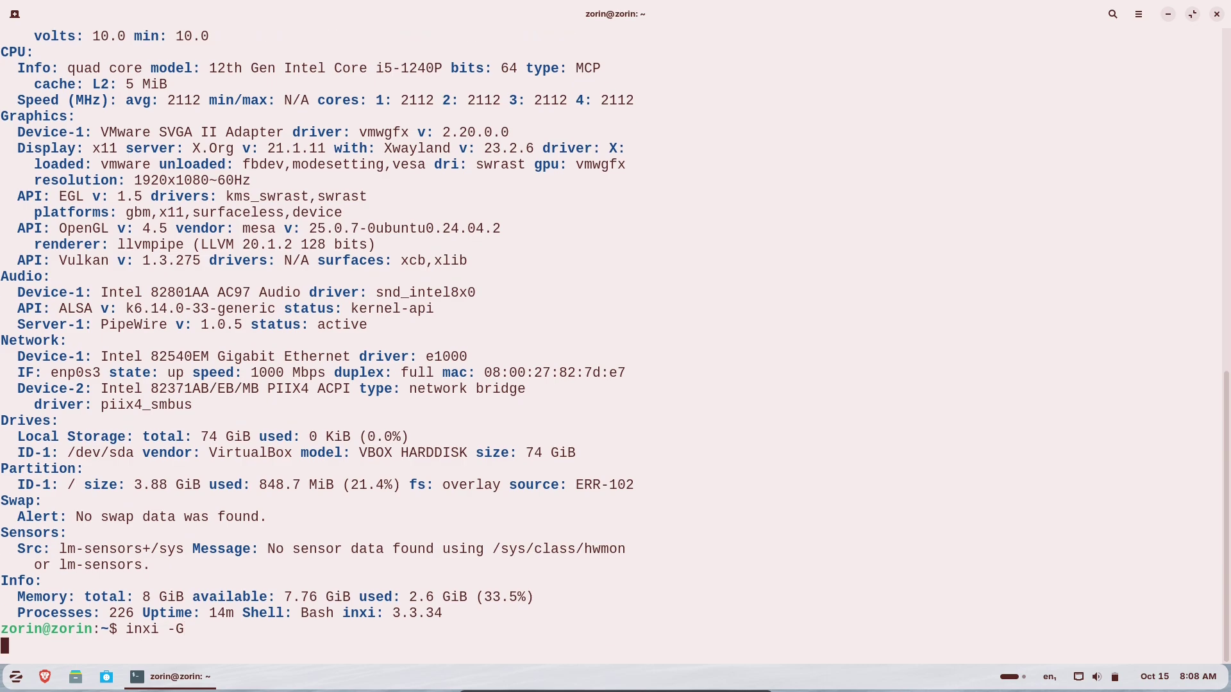
drag(1229, 571, 1212, 606)
text(htop)
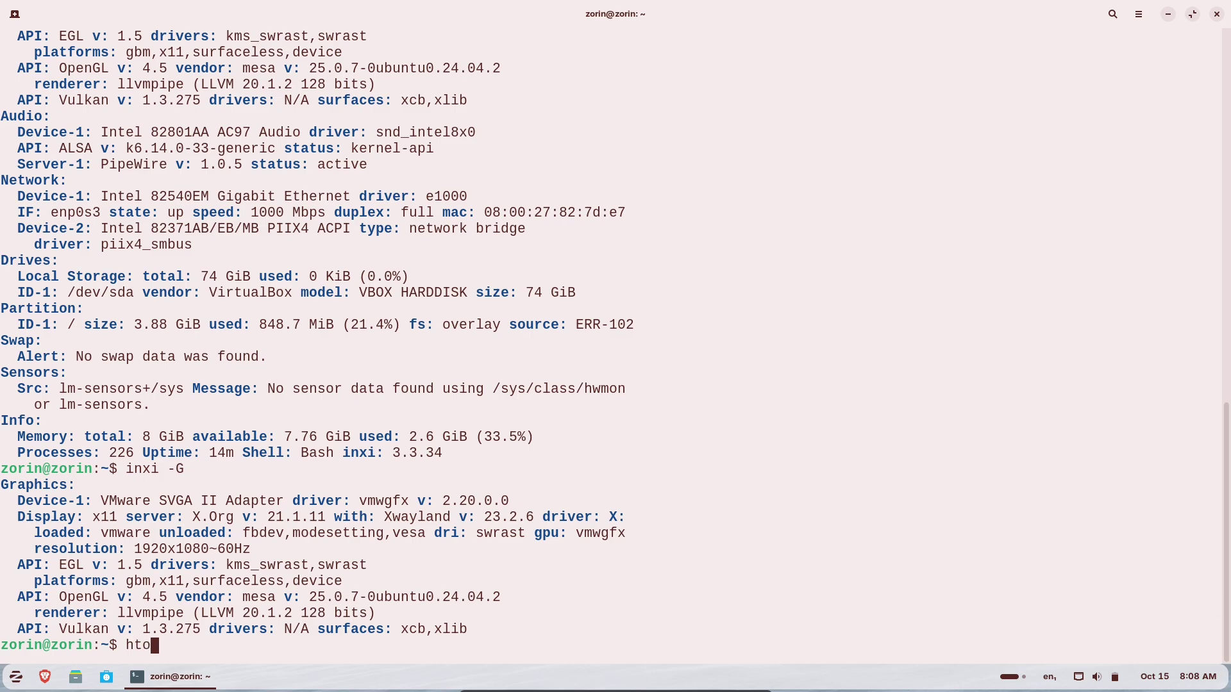
key(Return)
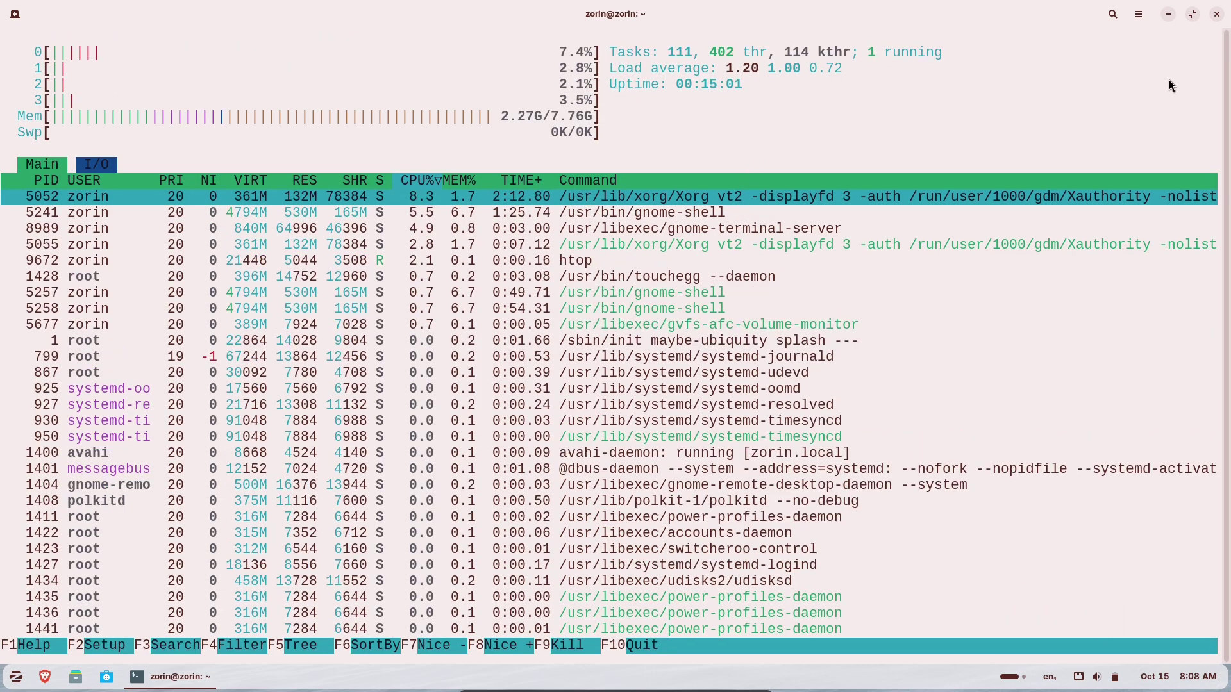
View About GNOME Terminal, then close the terminal, confirming the prompt.
click(1139, 14)
click(1096, 194)
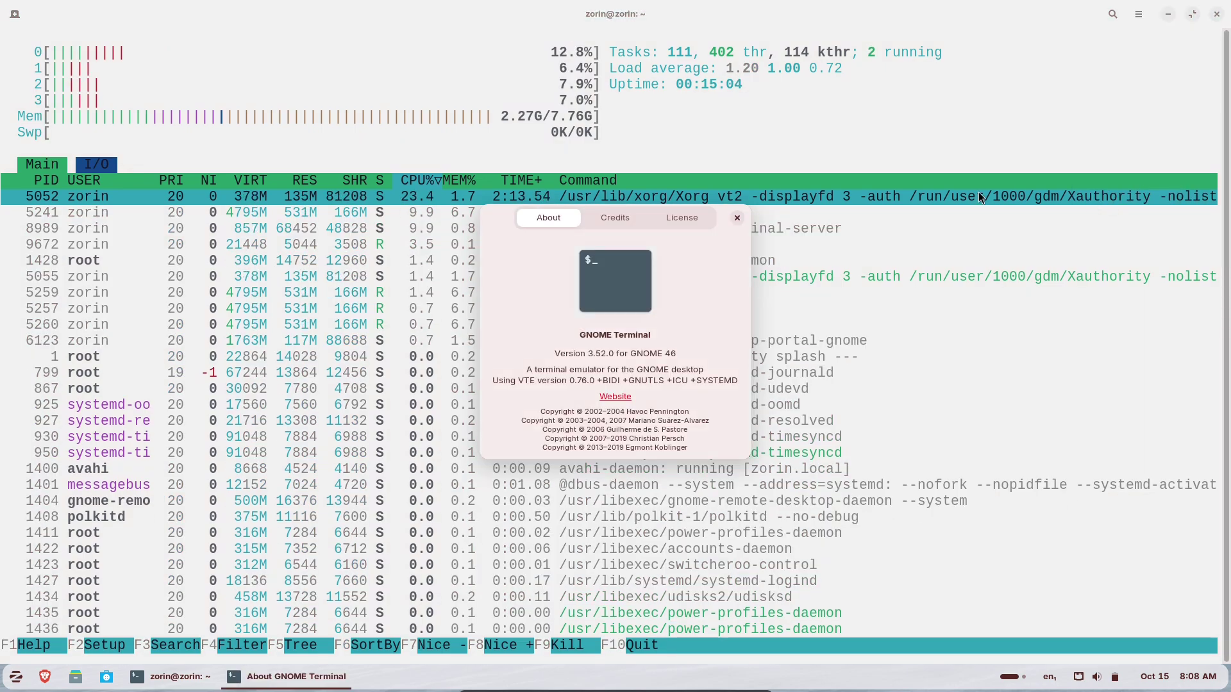
click(736, 220)
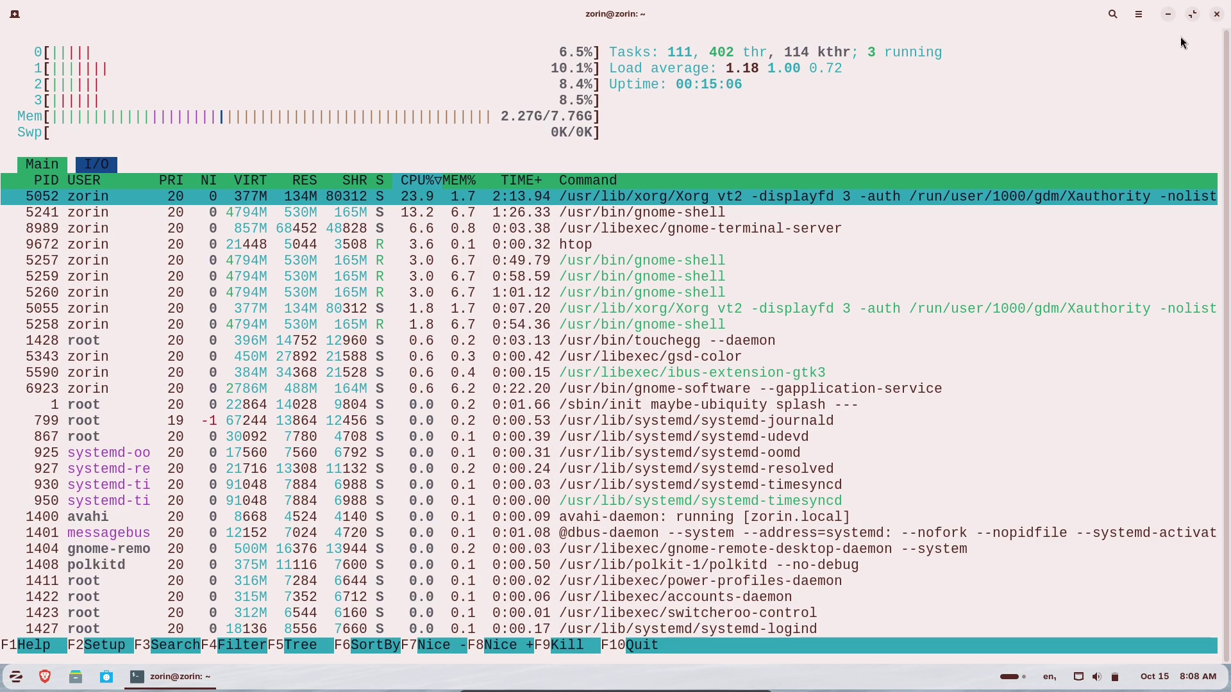
click(1217, 14)
click(709, 363)
click(16, 679)
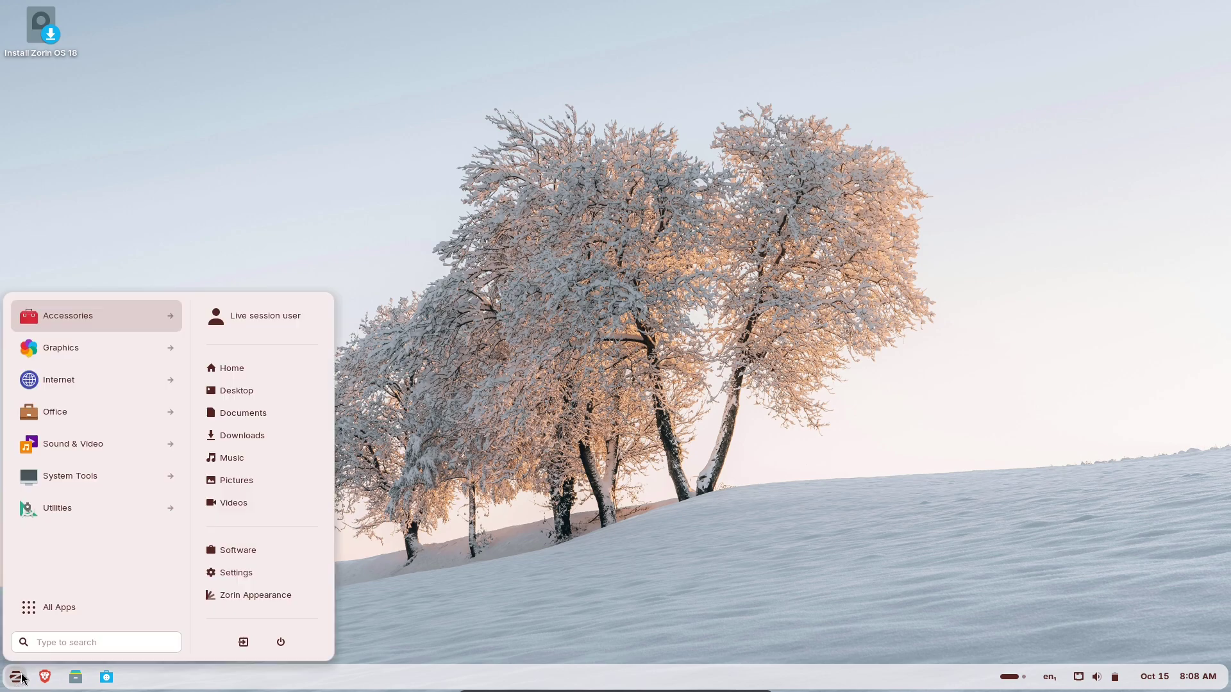
Apply the third Zorin Appearance layout with centred taskbar icons, then bring up the app grid.
click(256, 595)
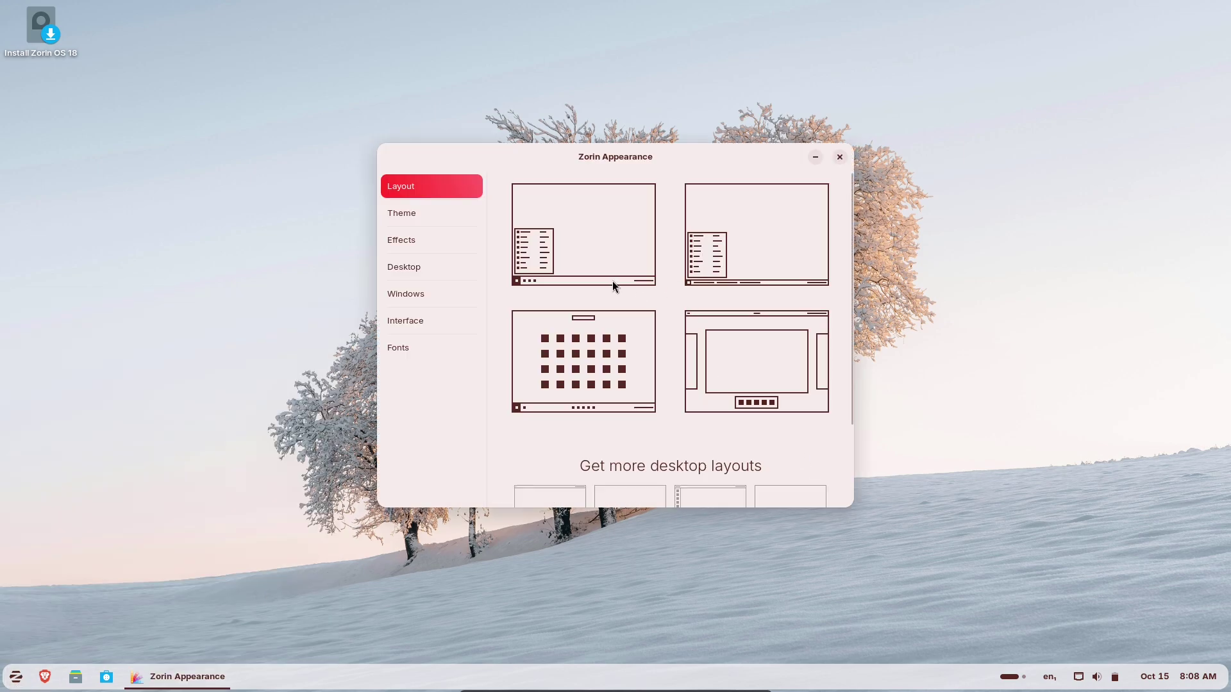
click(601, 354)
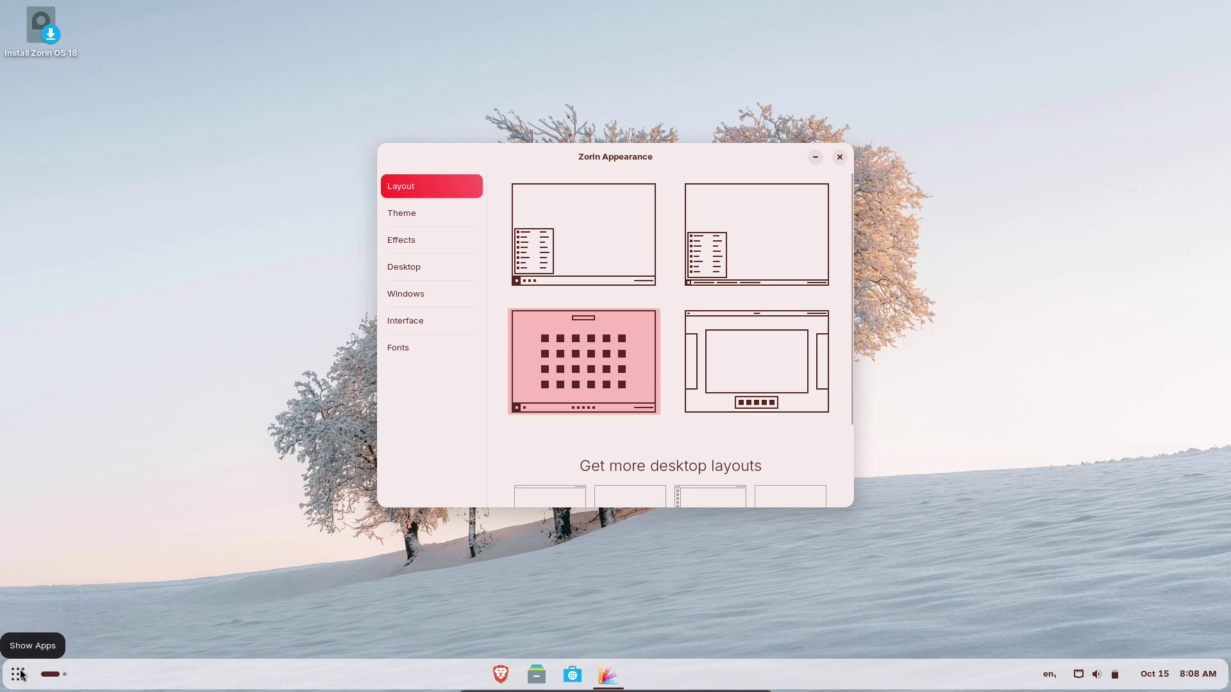
click(20, 675)
Browse both pages of the Utilities folder, then launch the Camera app.
click(1012, 373)
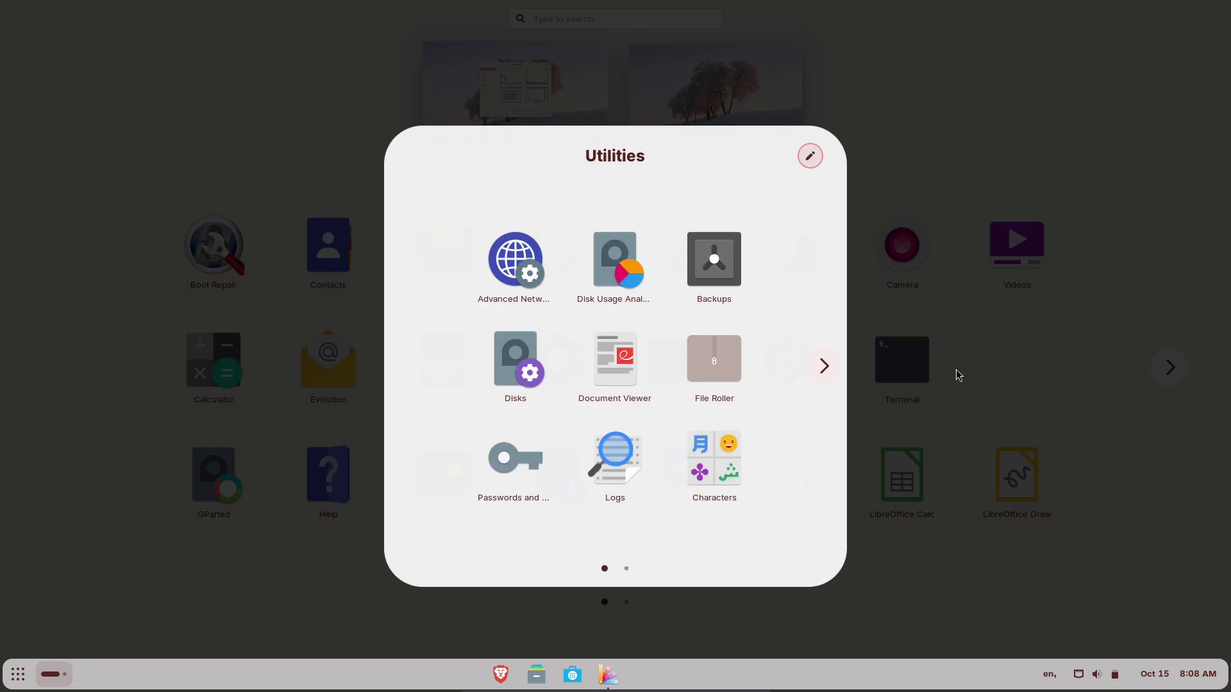
click(825, 367)
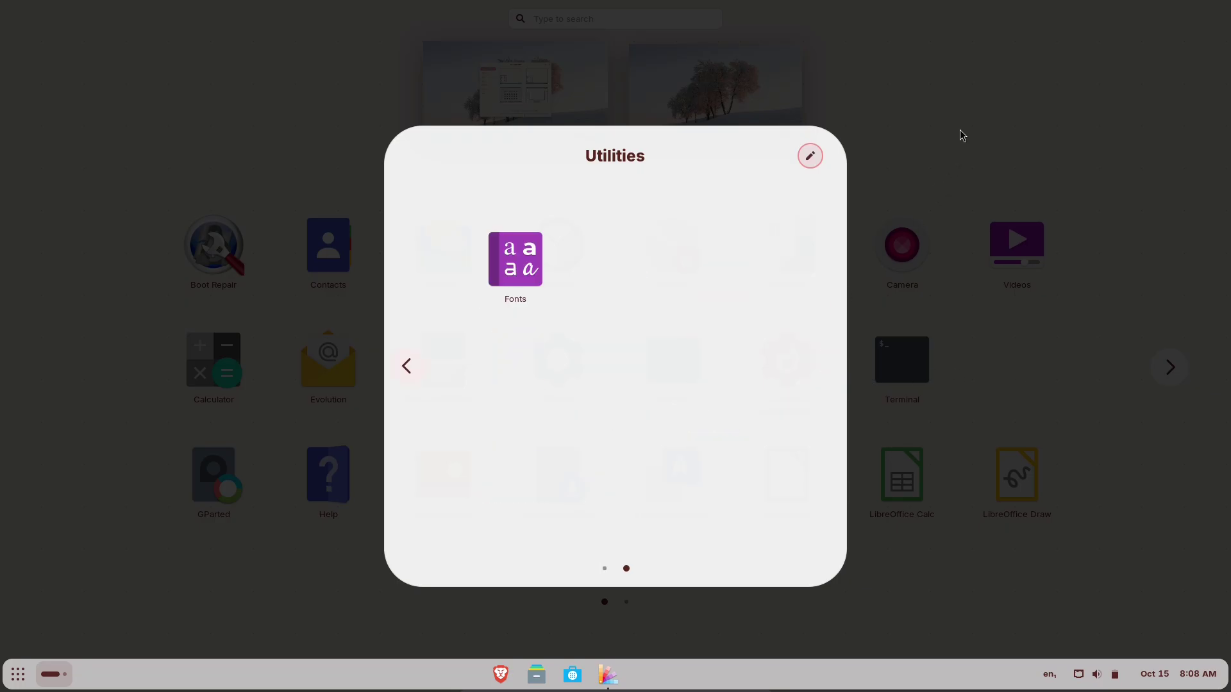
click(962, 135)
click(921, 271)
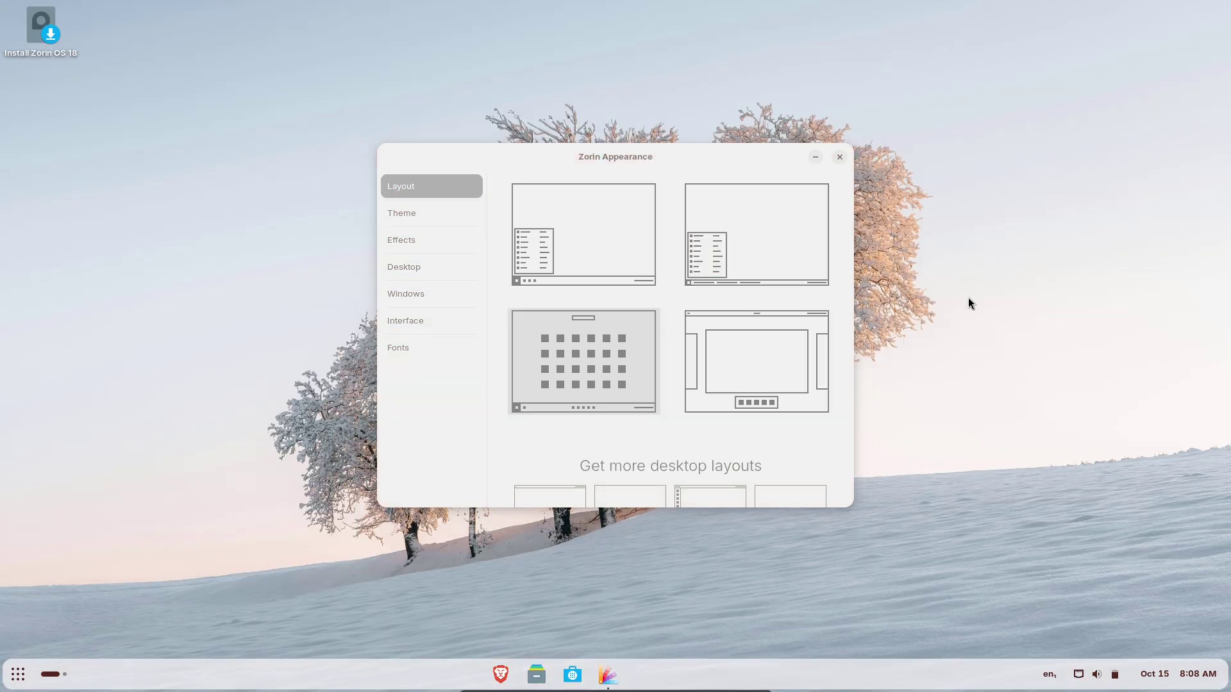